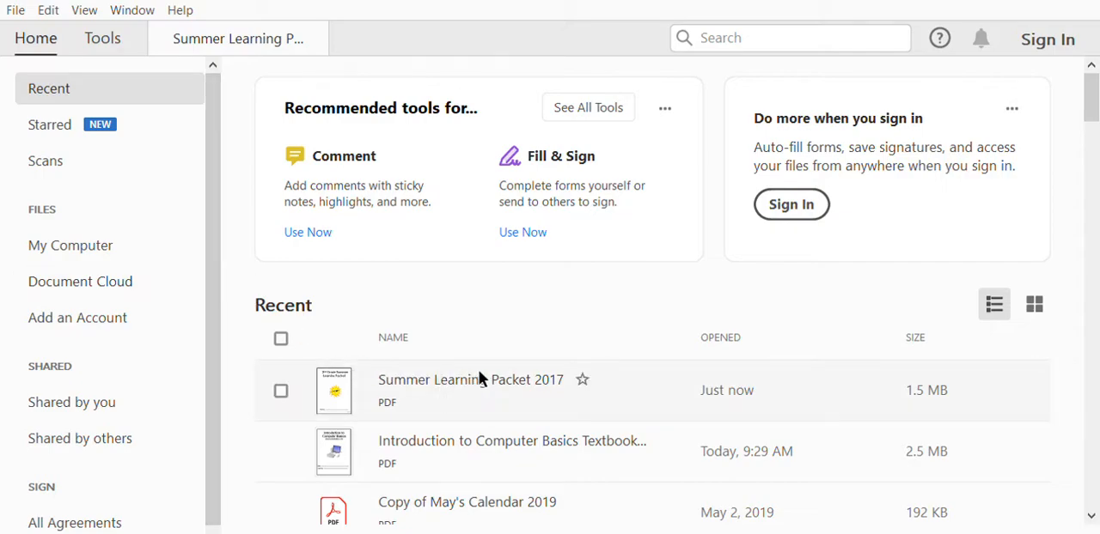
Bring up the open Summer Learning Packet PDF and zoom out to 37.2% to view its cover page.
click(247, 24)
mouse_move(439, 459)
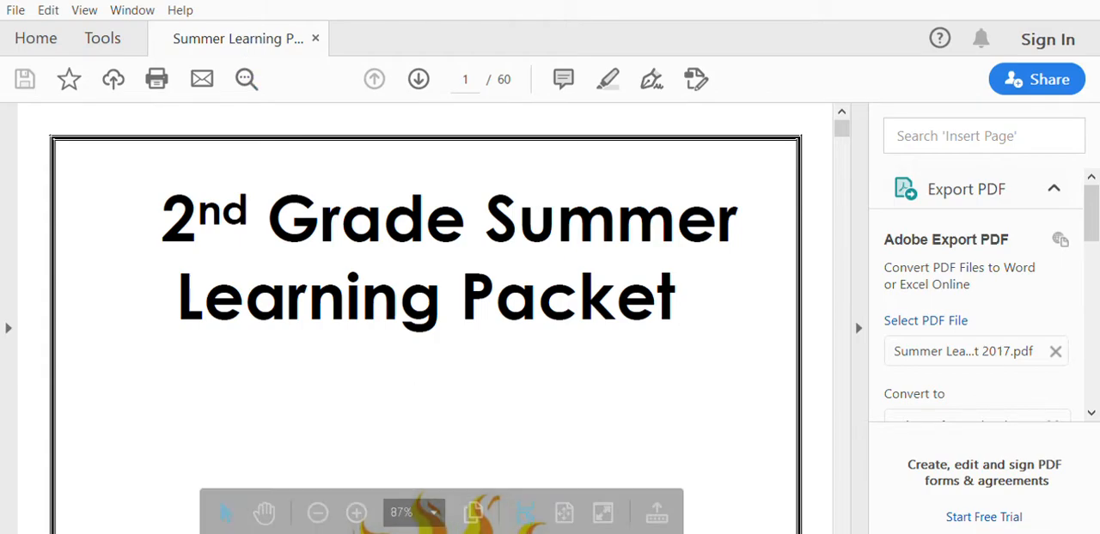
click(320, 508)
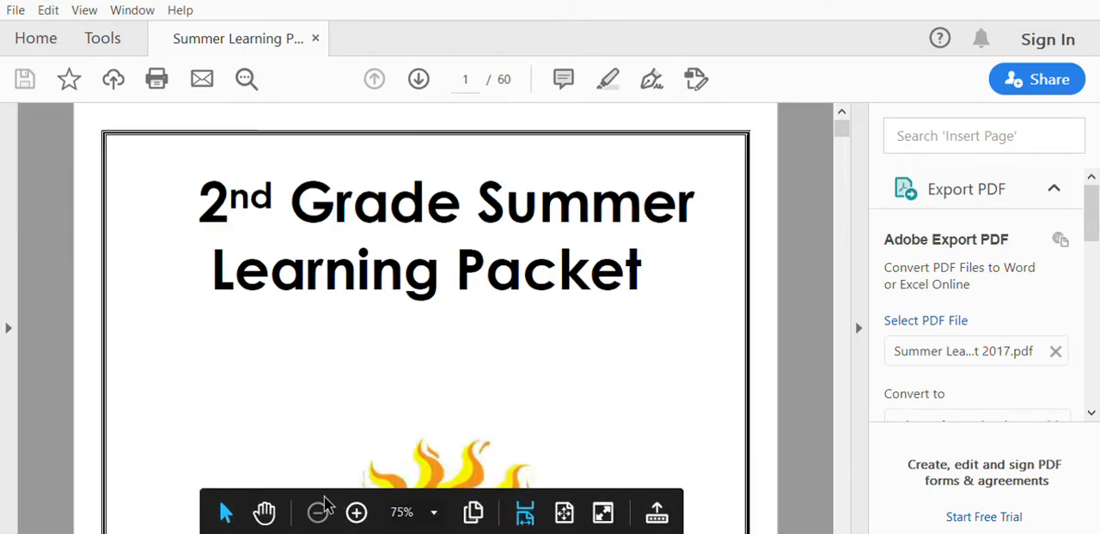
click(319, 508)
click(320, 509)
click(319, 513)
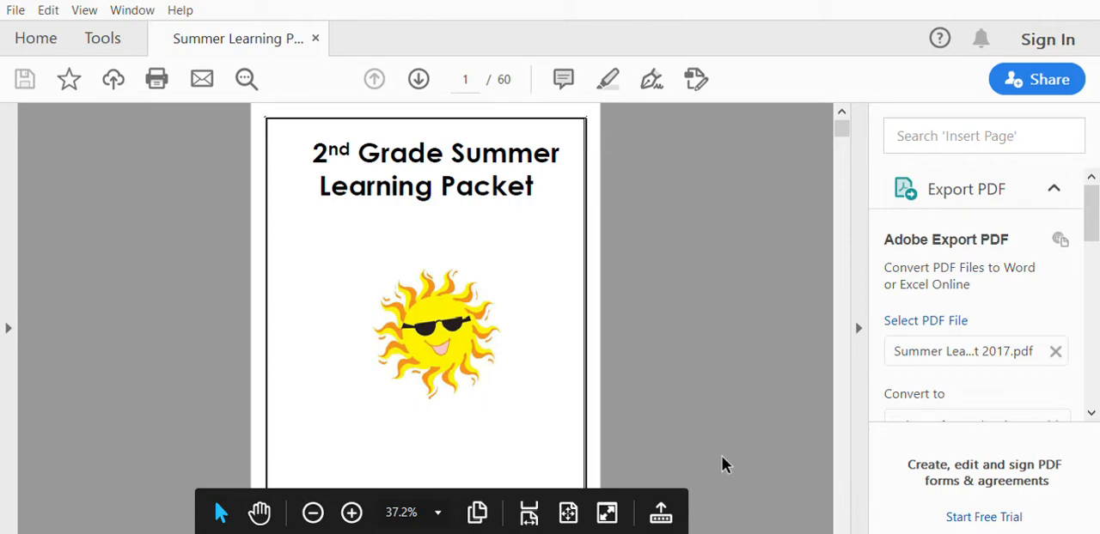
scroll(727, 440, down, 2)
scroll(732, 413, up, 2)
Start the Fill & Sign tool on the packet, choosing to fill and sign it yourself.
drag(1088, 179, 1074, 330)
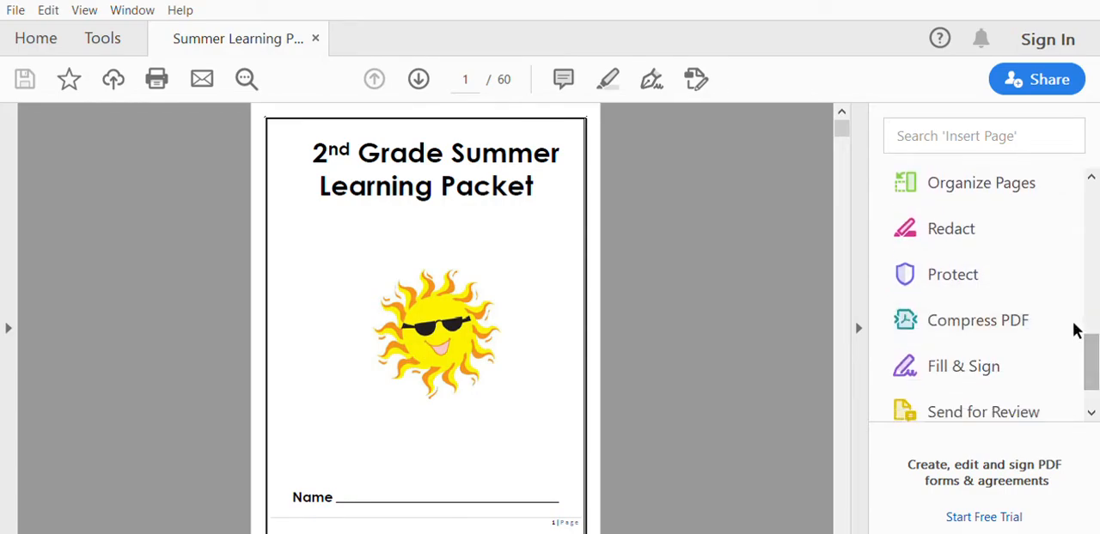
click(959, 364)
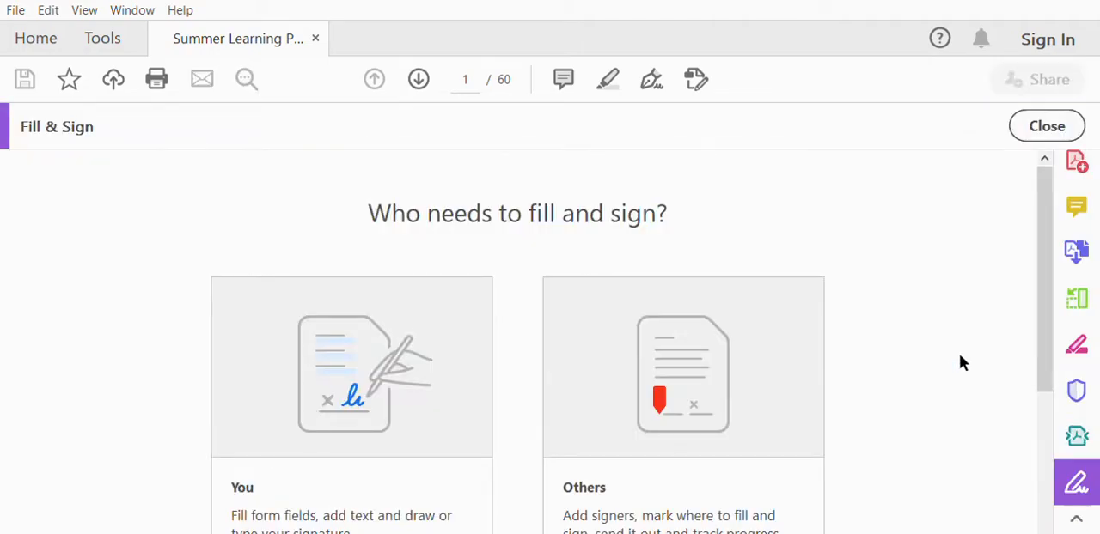
scroll(121, 197, down, 2)
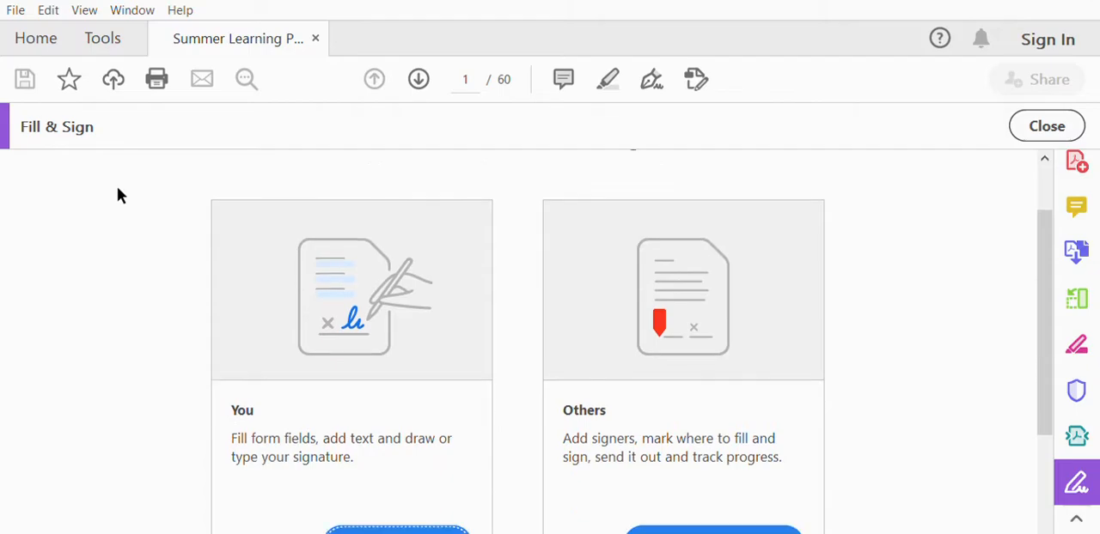
scroll(193, 296, down, 2)
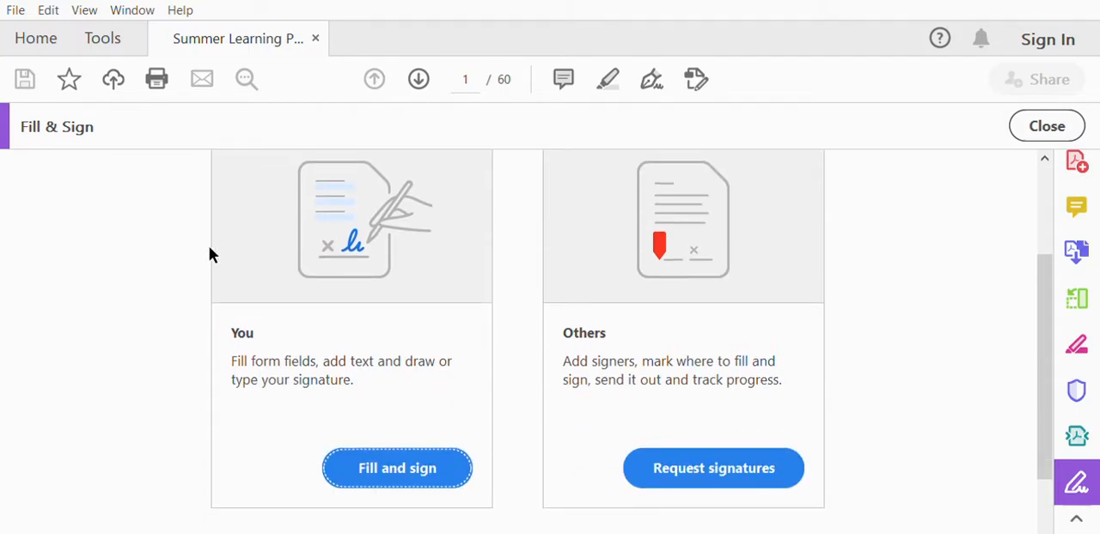
click(416, 452)
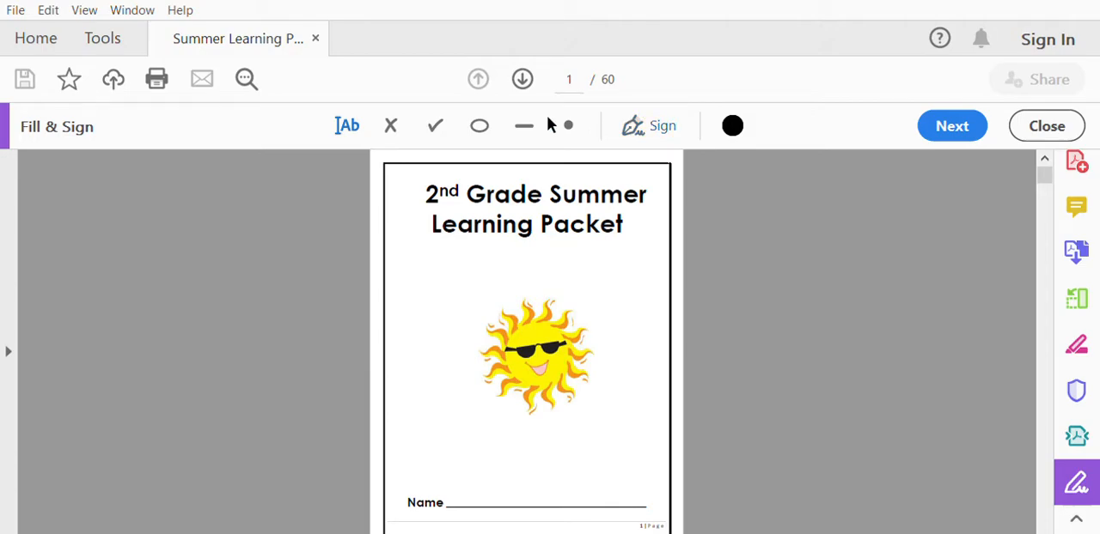
Enter the student's name as text on the Name line of the cover page.
scroll(233, 158, down, 1)
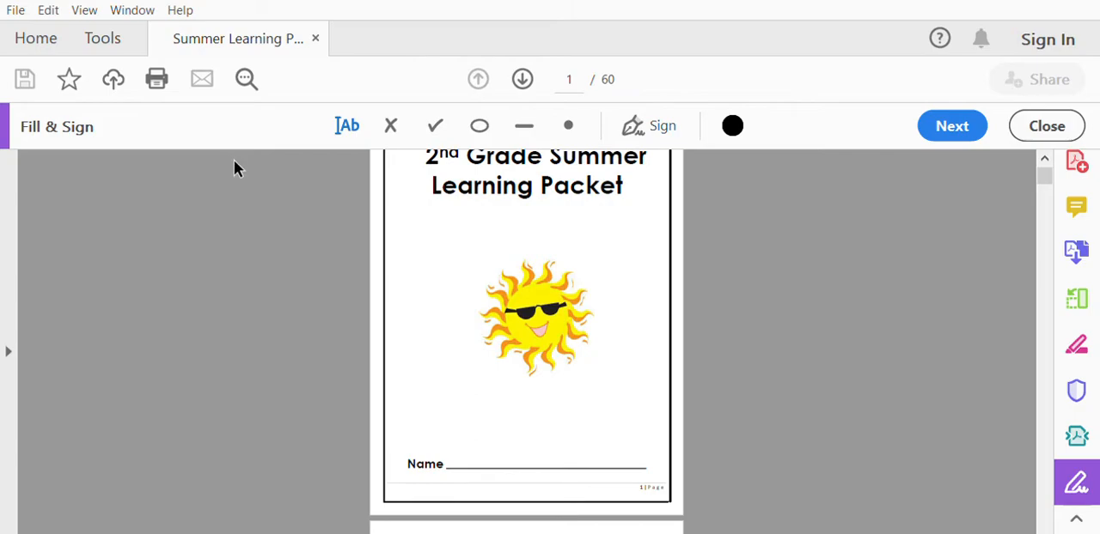
click(462, 452)
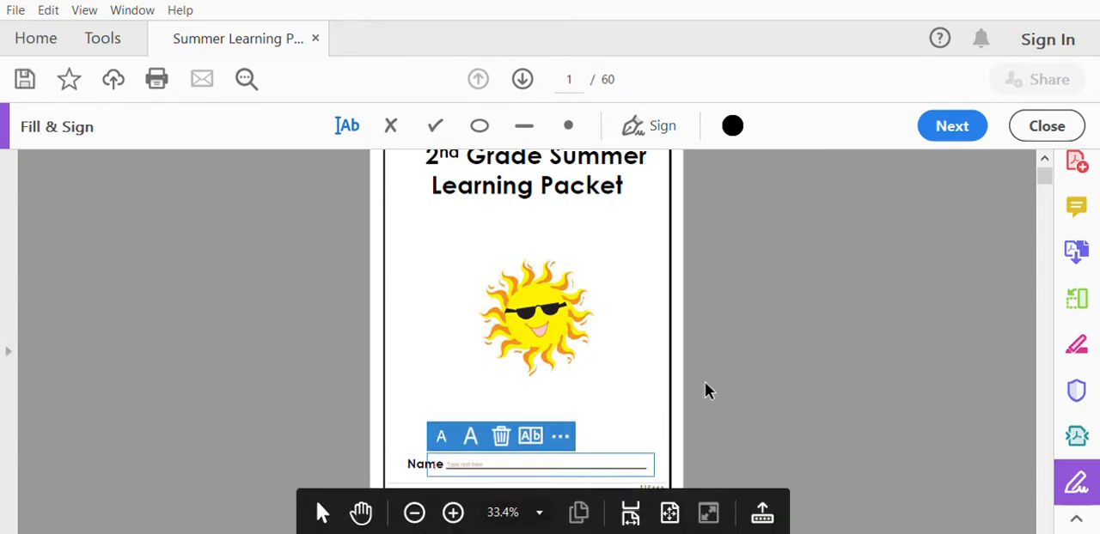
text(Mr)
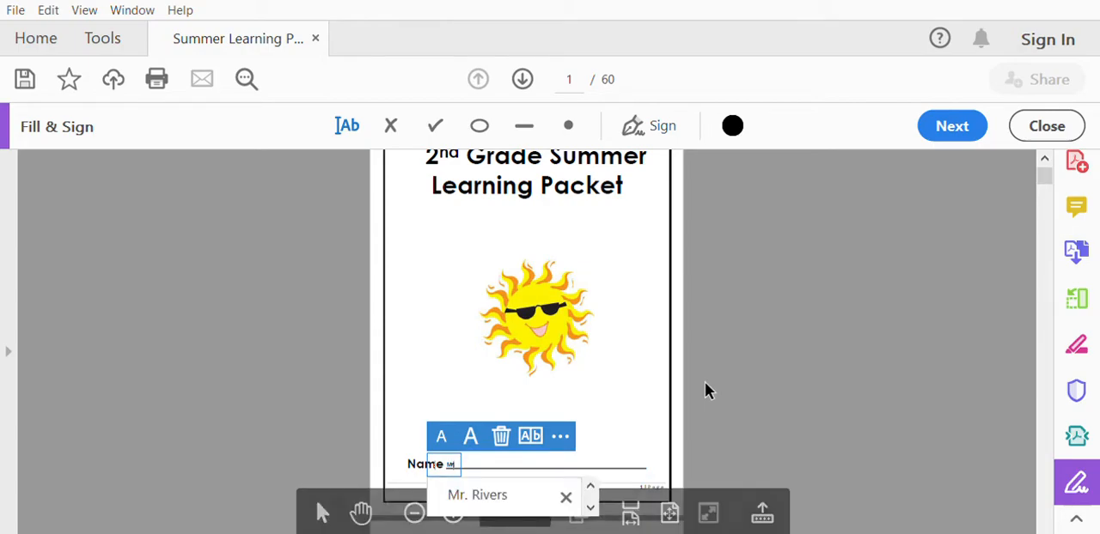
text(. Rivers)
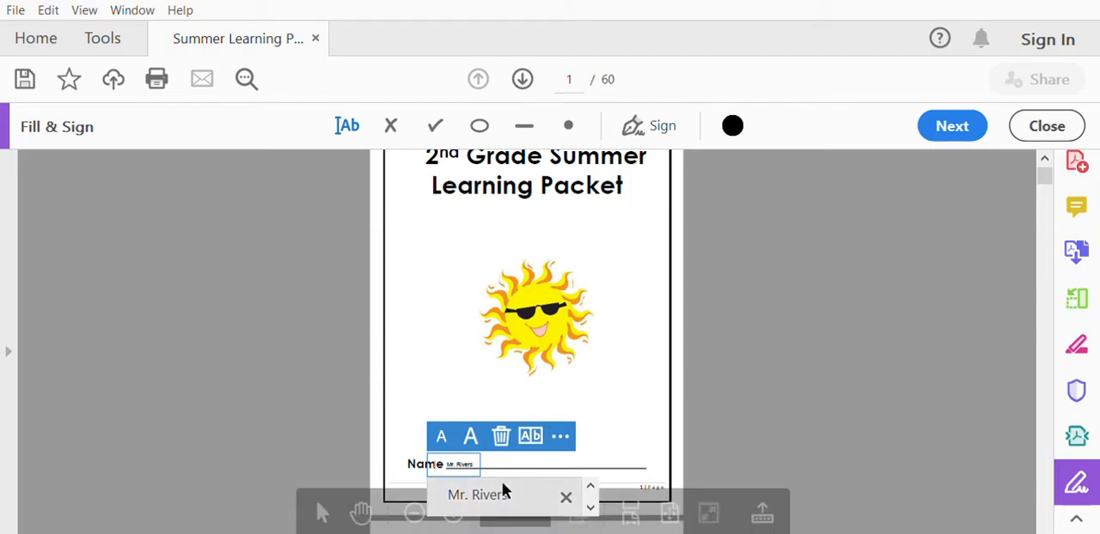
Fill in the circle for question 1's first answer on page 4 with a dot mark.
click(453, 514)
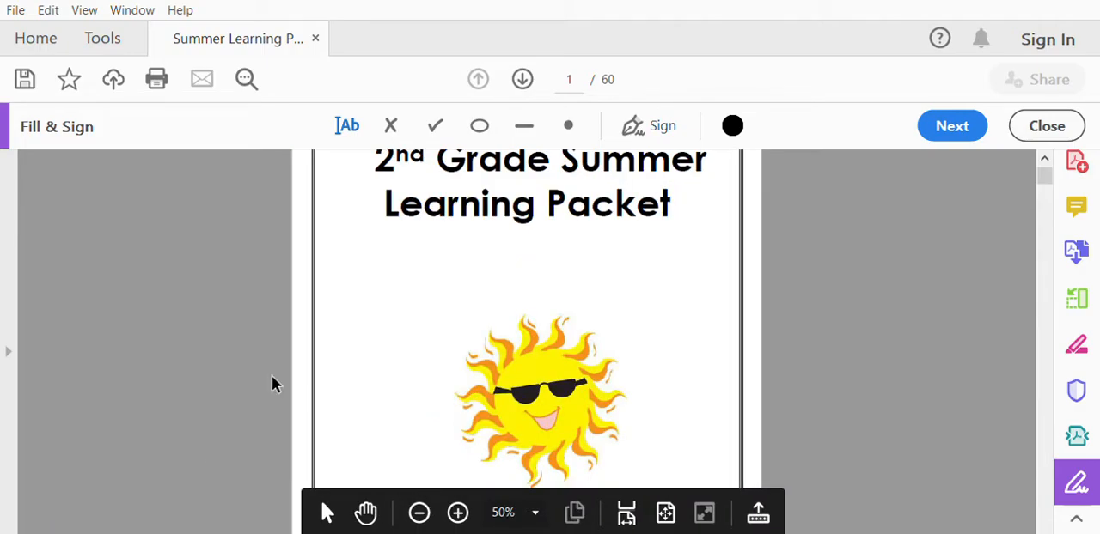
scroll(235, 359, down, 3)
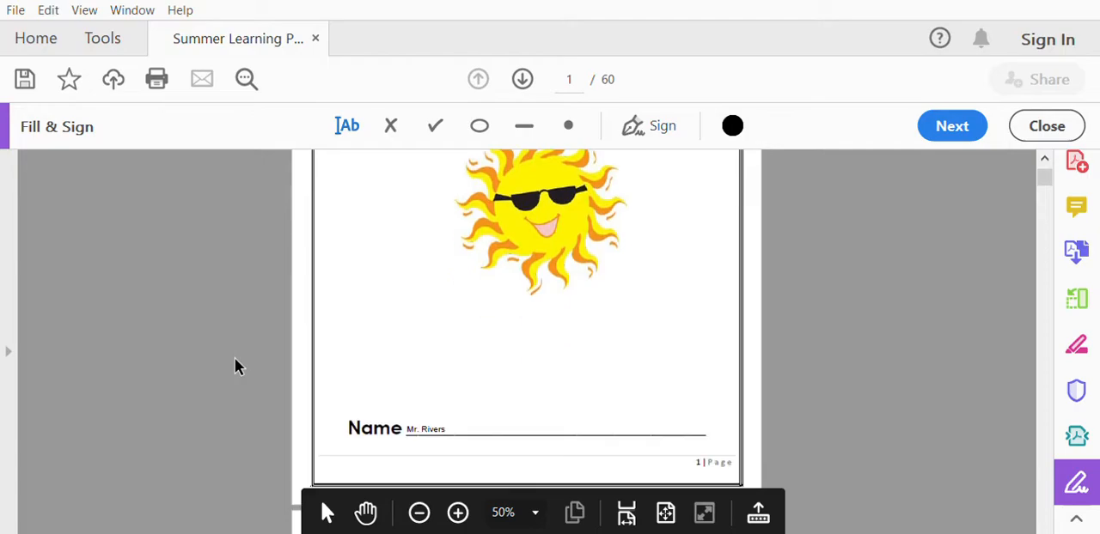
scroll(235, 359, down, 1)
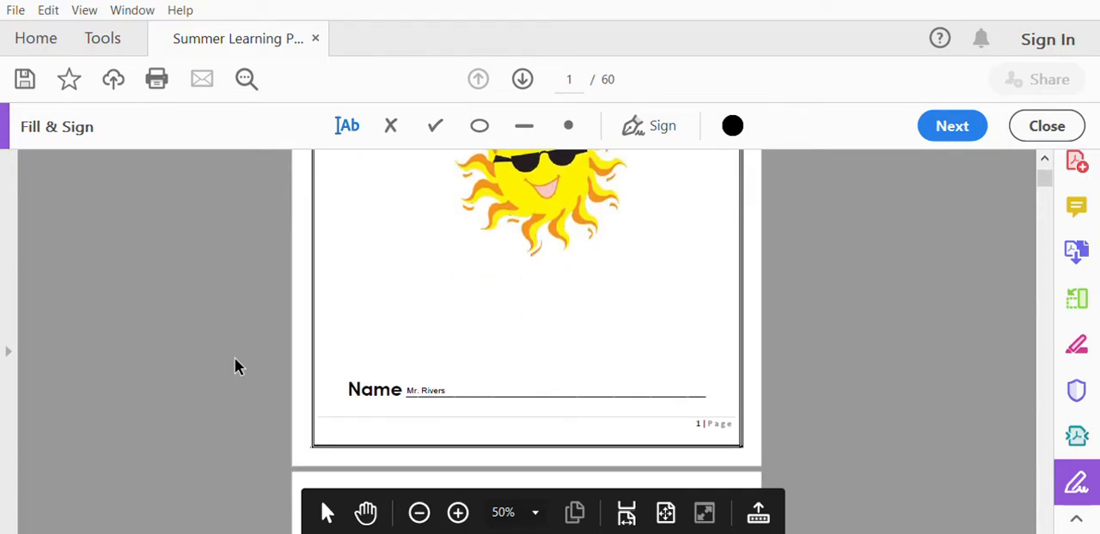
scroll(236, 344, down, 5)
scroll(250, 316, down, 15)
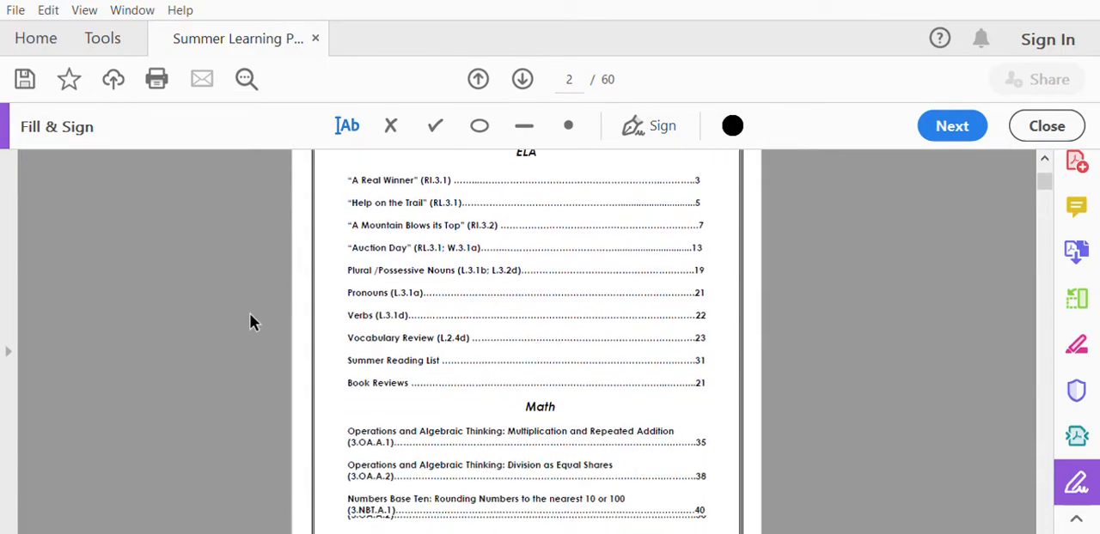
scroll(251, 322, down, 1)
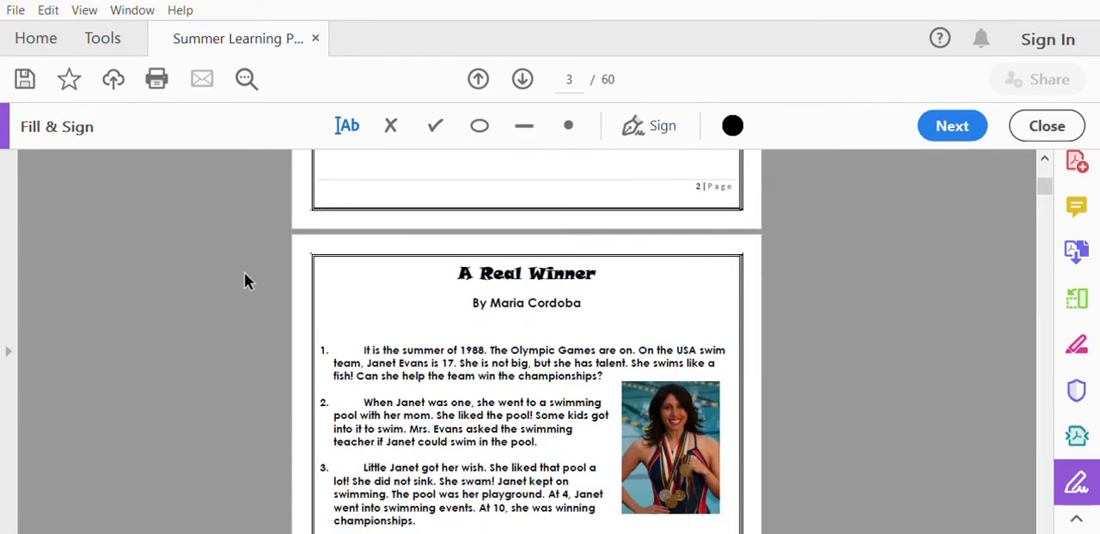
scroll(244, 280, down, 8)
scroll(244, 278, down, 9)
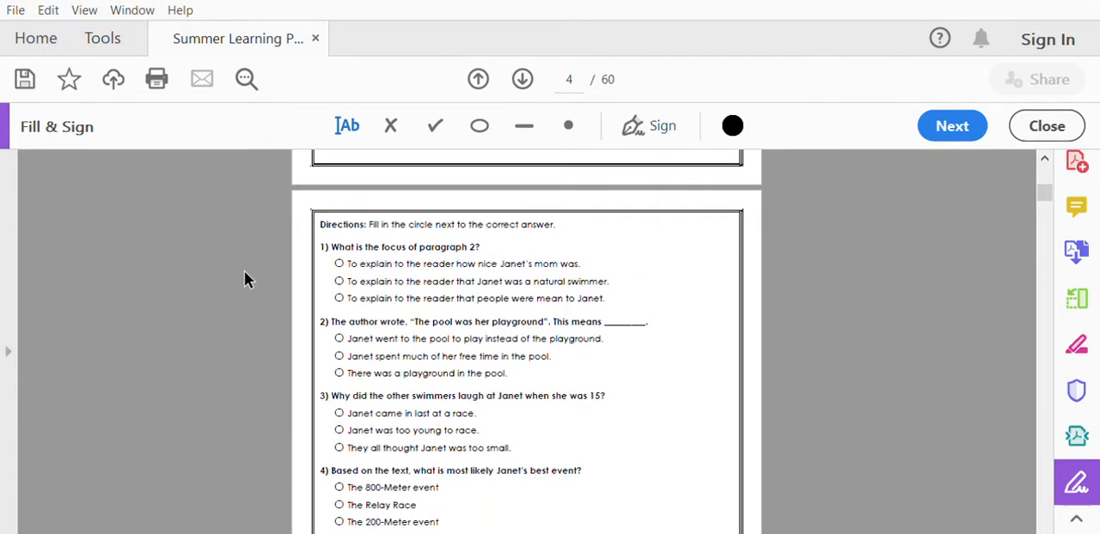
mouse_move(494, 509)
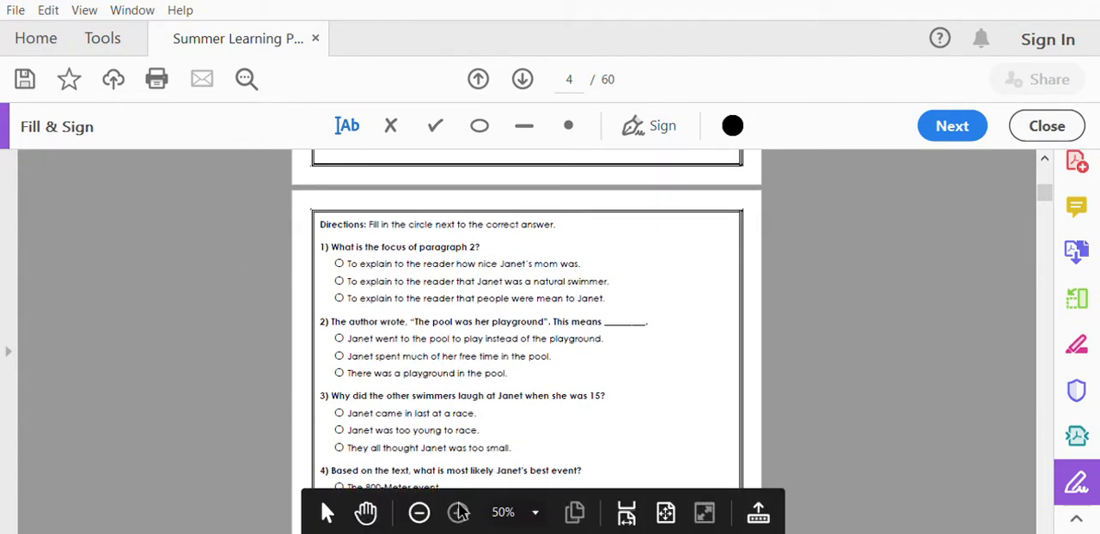
click(458, 513)
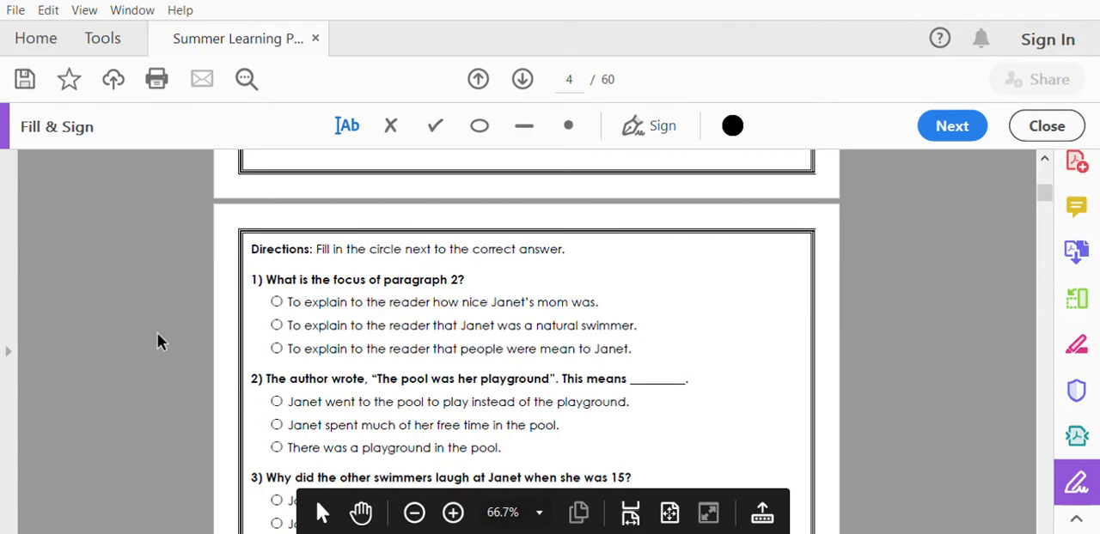
scroll(157, 335, down, 1)
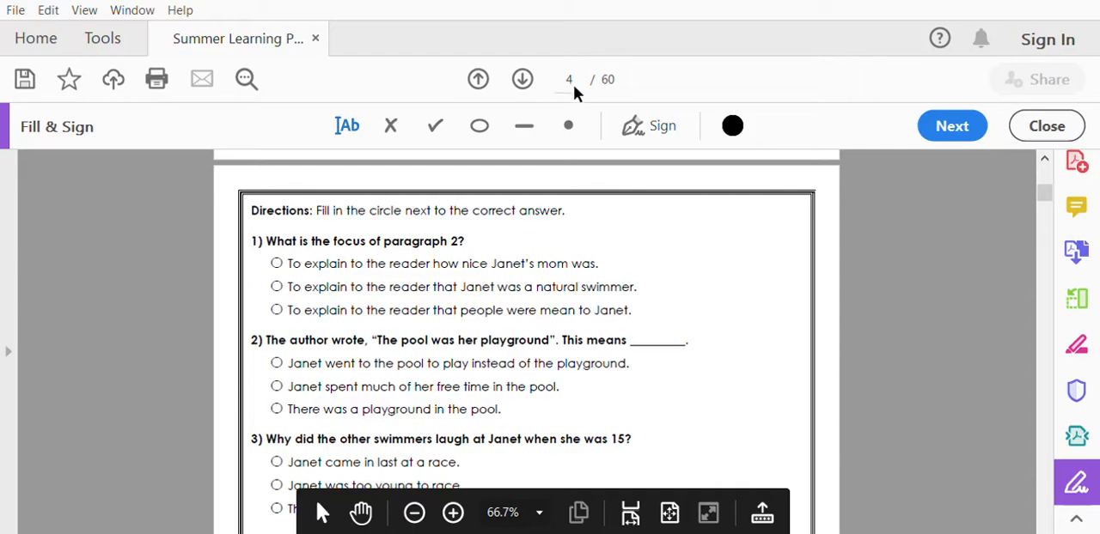
click(570, 116)
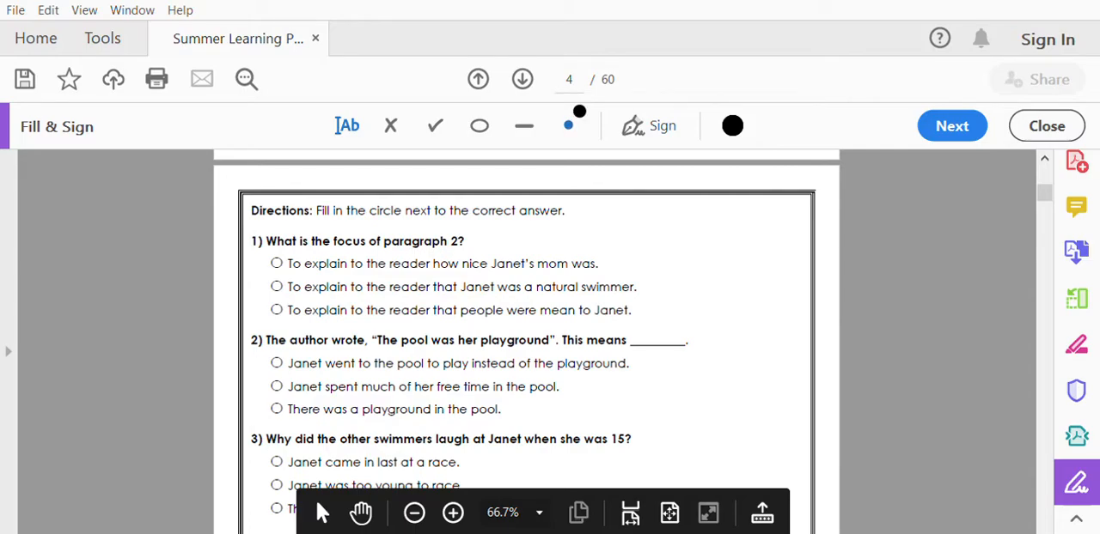
click(276, 263)
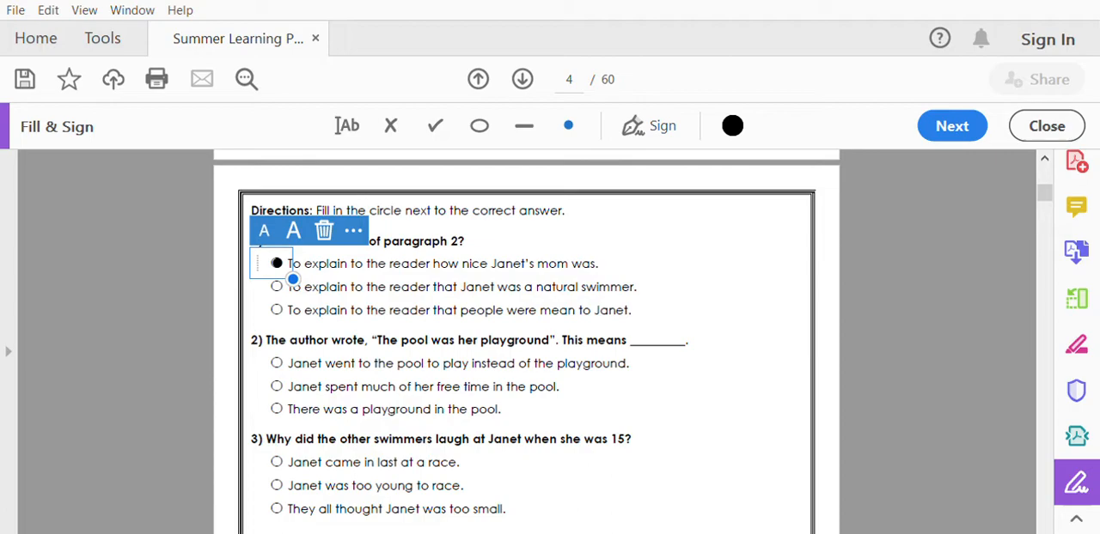
Place a line under question 1's second answer and stretch it to underline nearly the whole sentence.
click(525, 126)
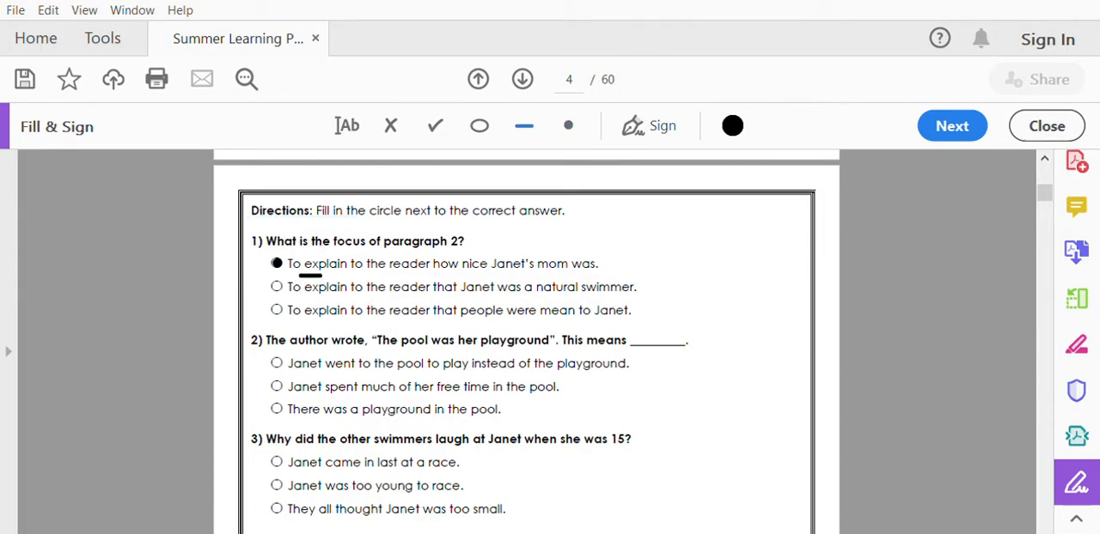
click(302, 288)
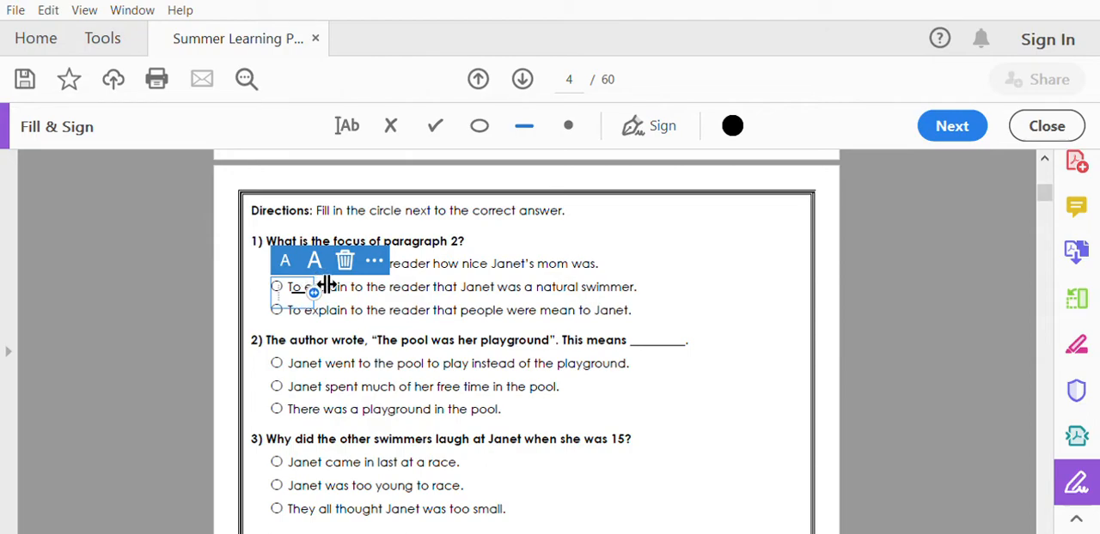
drag(329, 285, 651, 287)
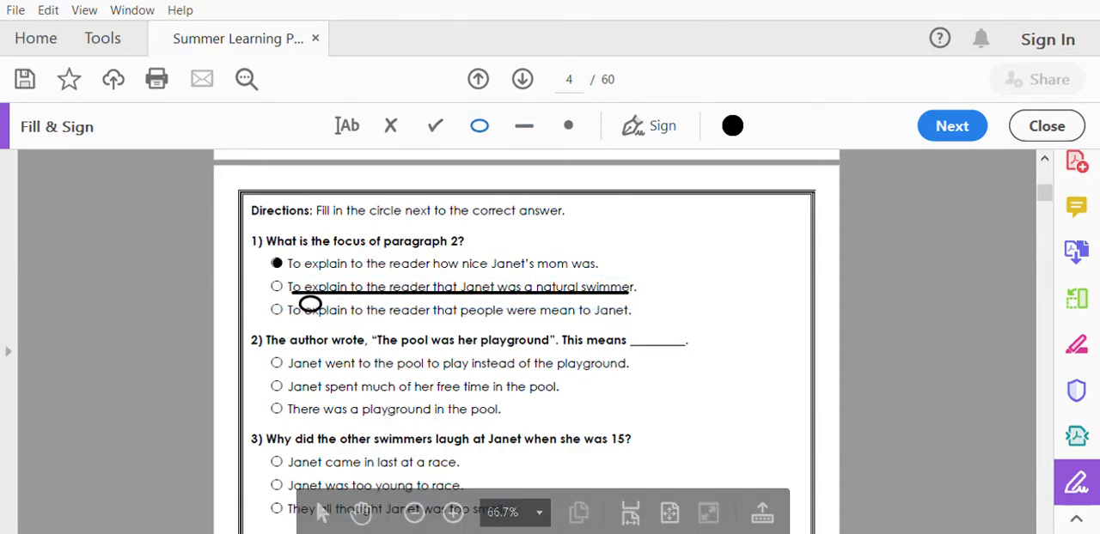
Place a circle mark on question 1's third answer, enlarge it and shift it around "To explain to the reader that".
click(295, 310)
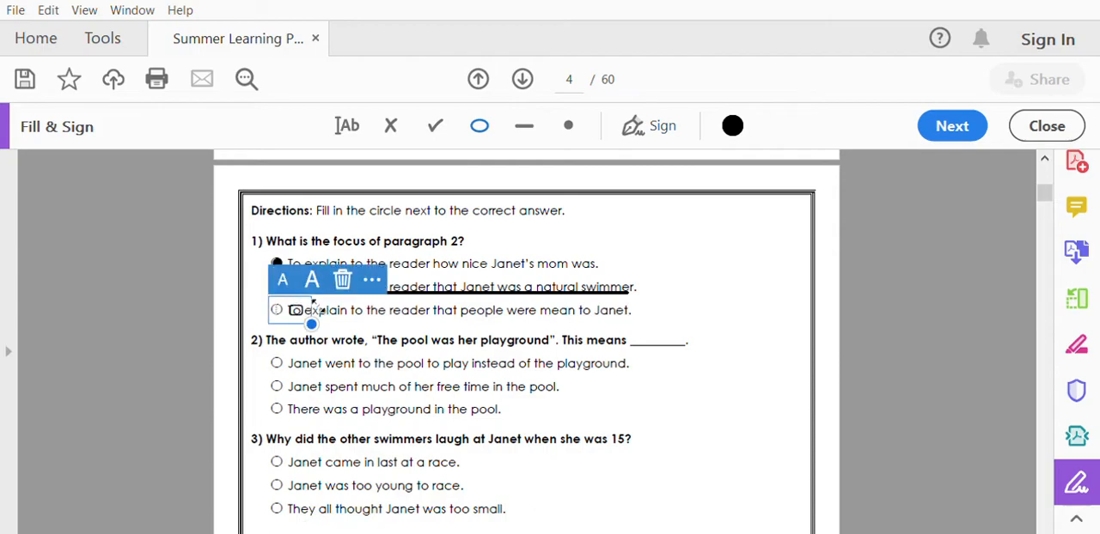
drag(318, 312, 467, 327)
drag(534, 330, 542, 333)
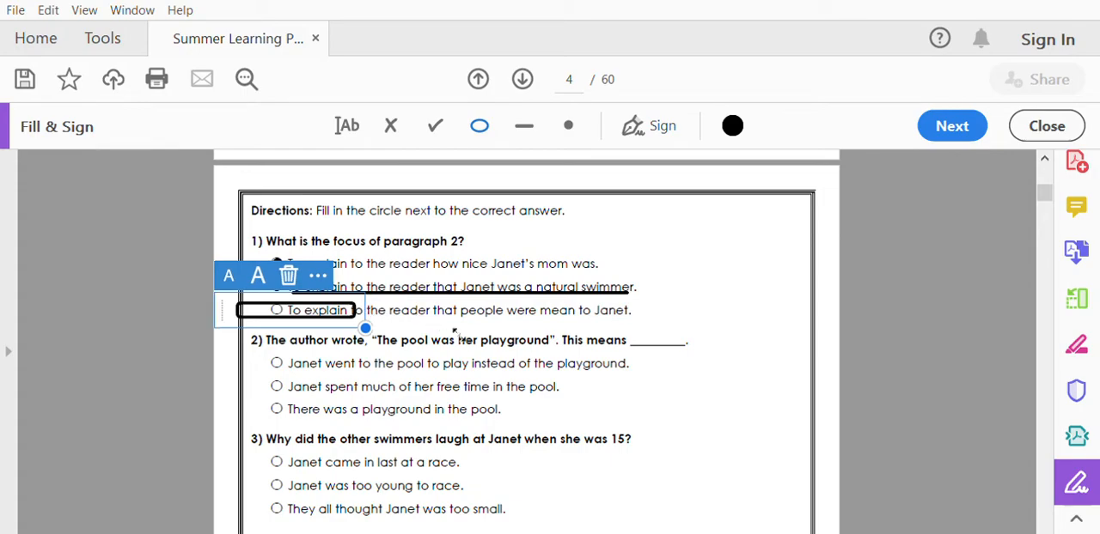
drag(368, 304, 661, 354)
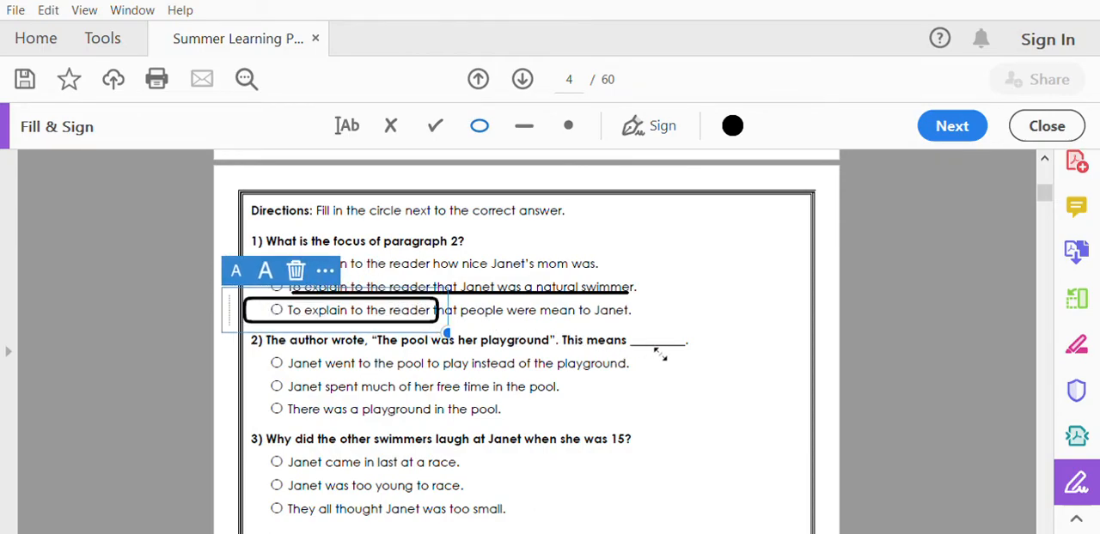
drag(453, 309, 490, 311)
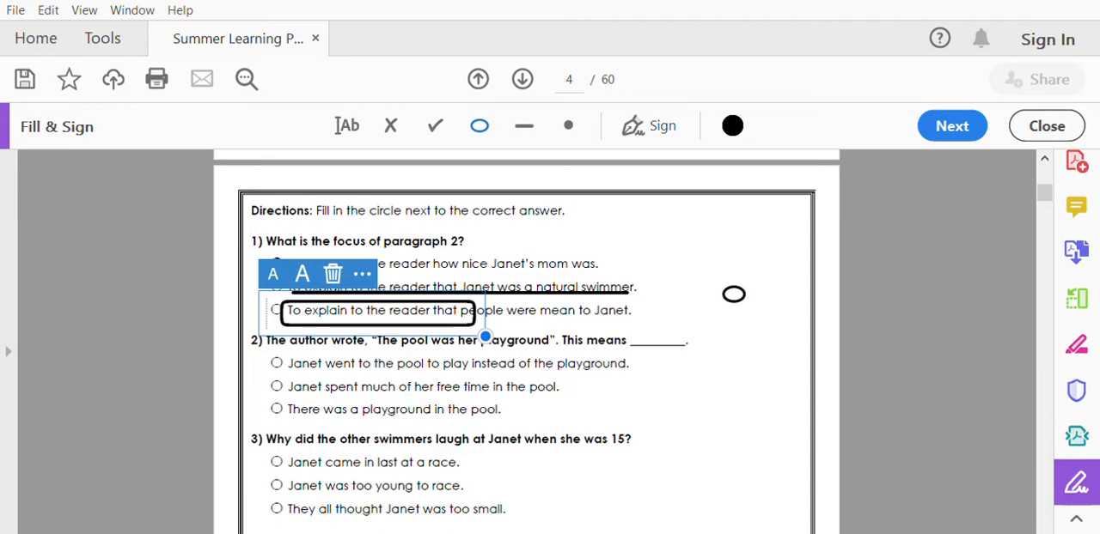
Answer page 4's open-ended question on its first line with the text "Jane was very good at swimming because she won many medals at the olympics.".
scroll(828, 284, down, 5)
scroll(829, 283, down, 1)
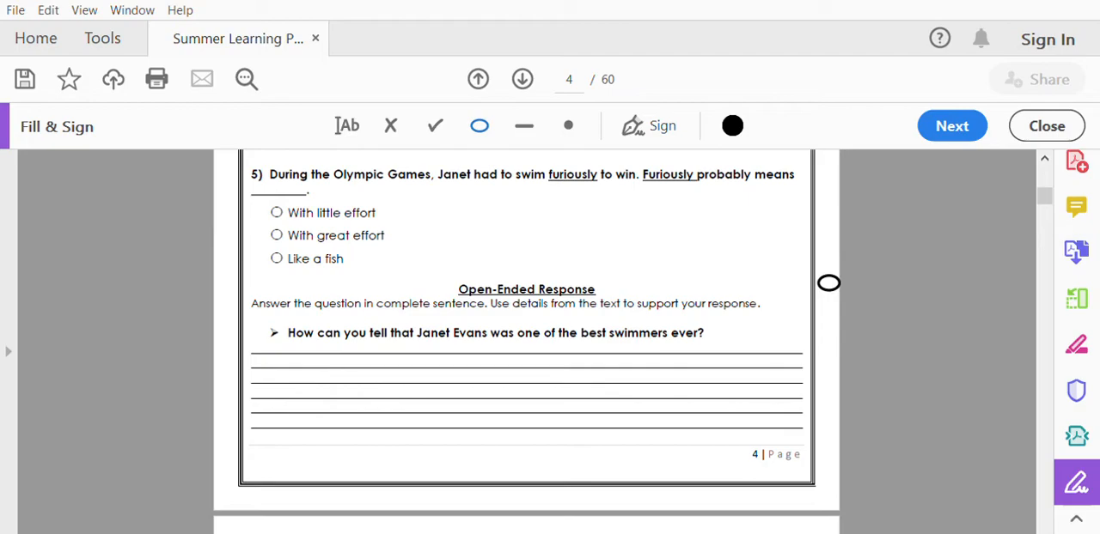
click(351, 112)
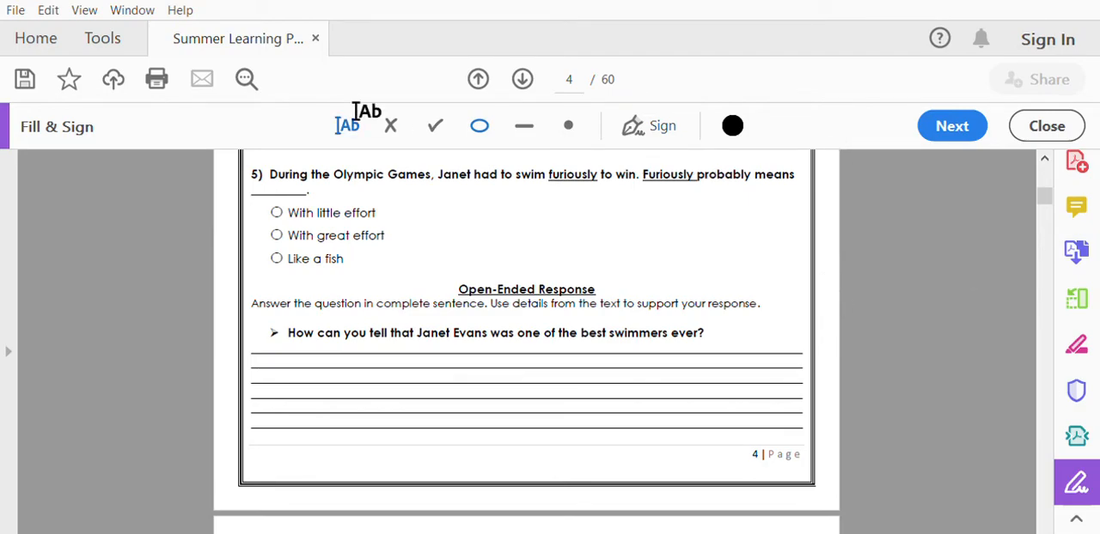
click(253, 345)
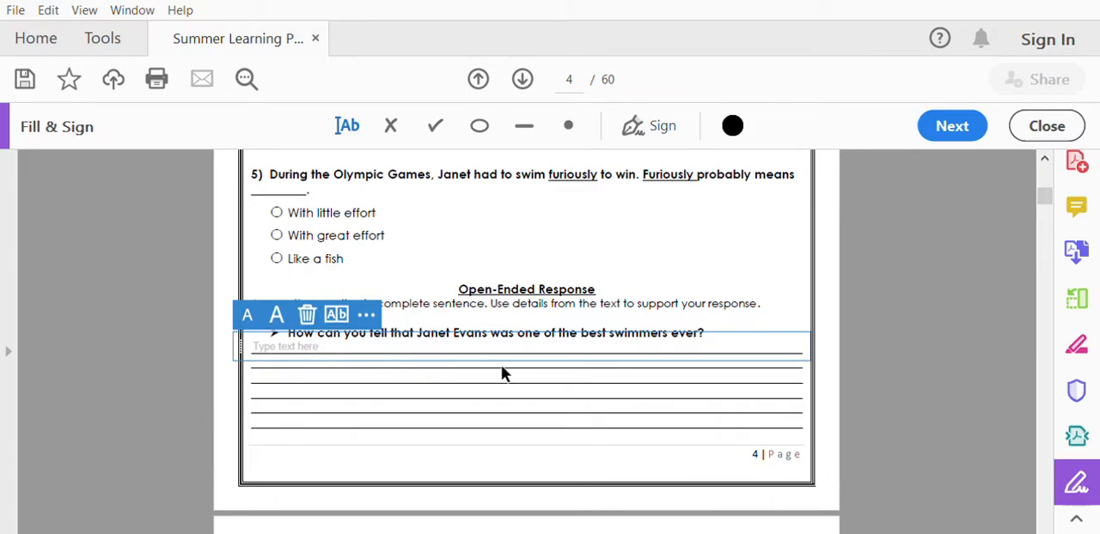
text(Jane was)
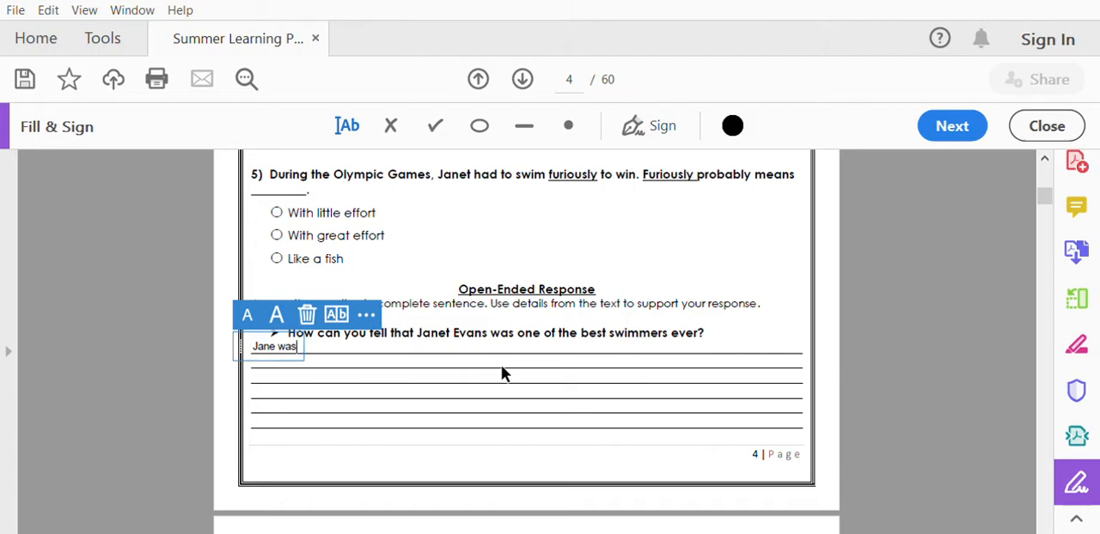
text( very good at )
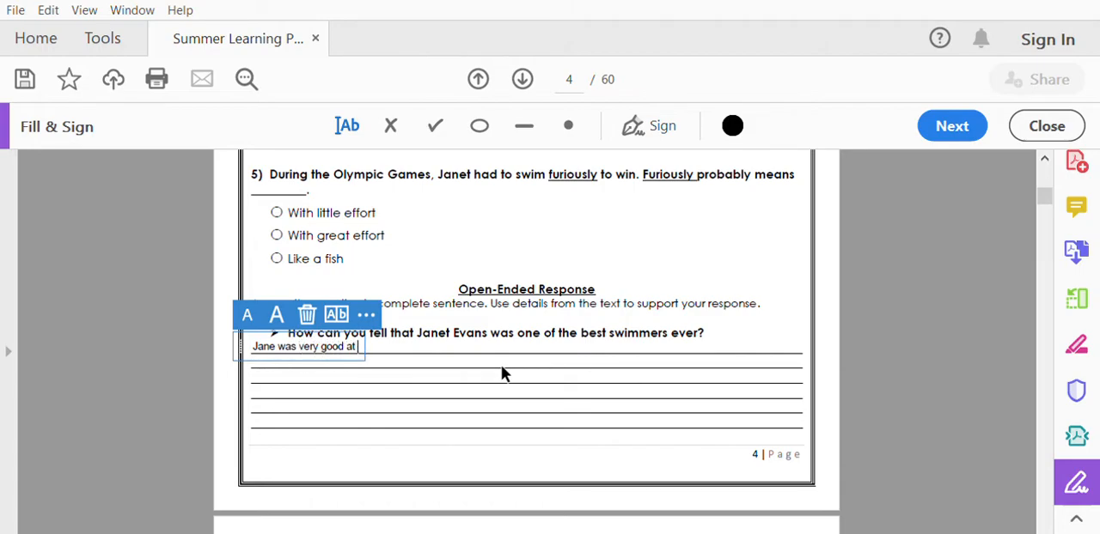
text(swimming b)
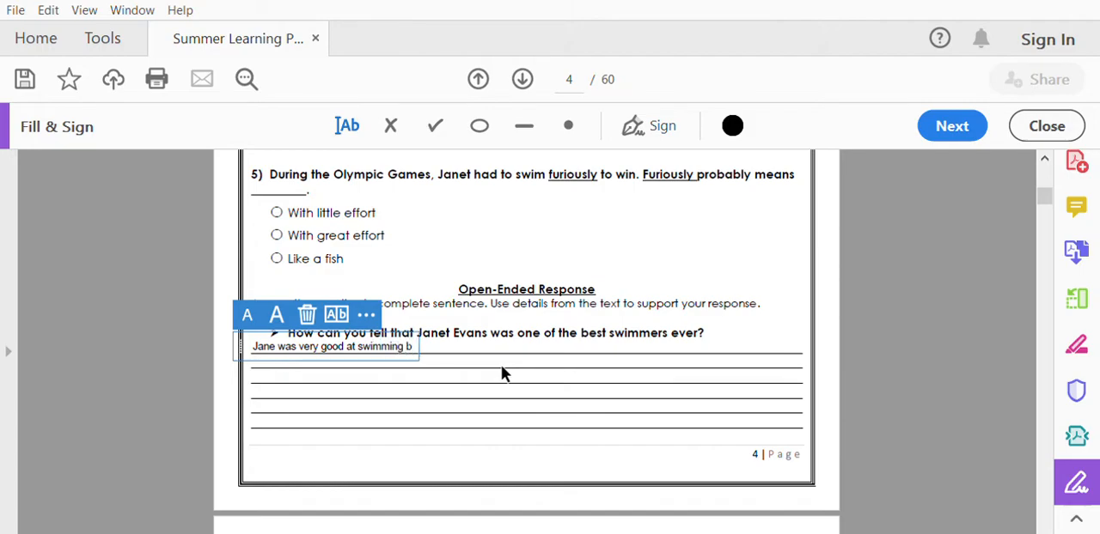
text(ecause she)
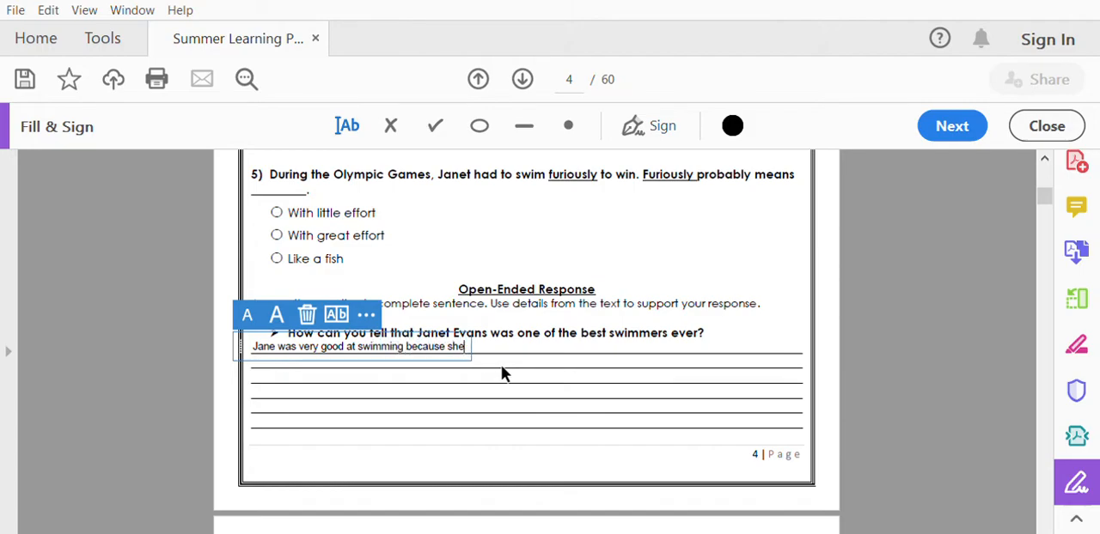
text( won many medals at the olympics.)
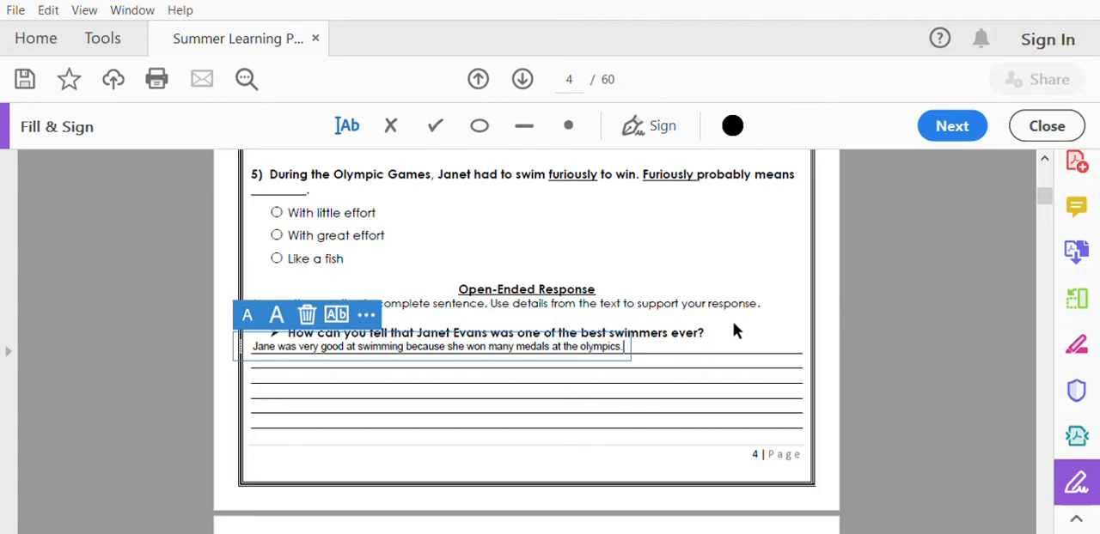
click(830, 267)
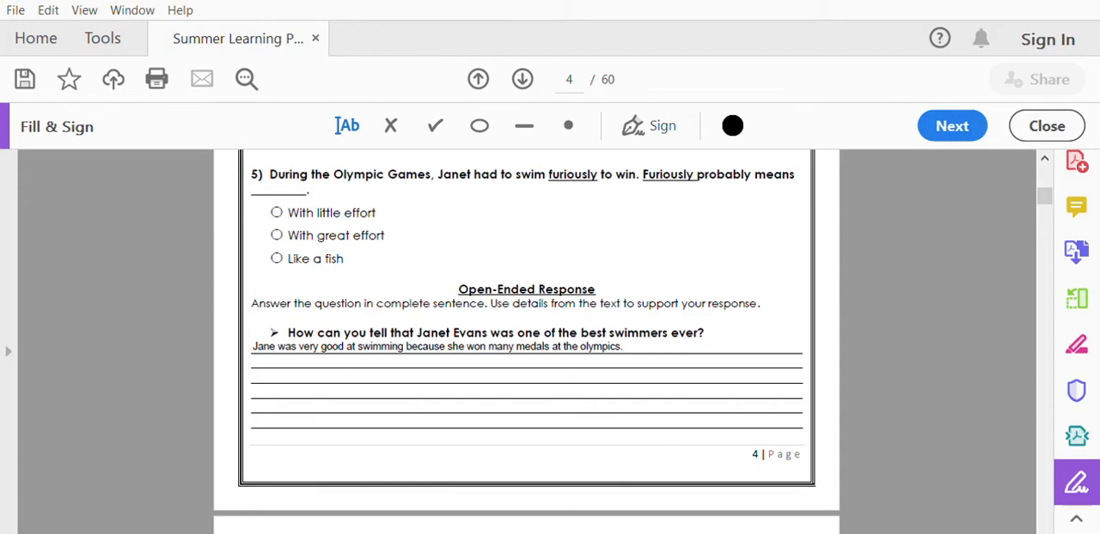
Place two rows of five X marks in the left half of the array box on page 36.
drag(1044, 197, 1026, 364)
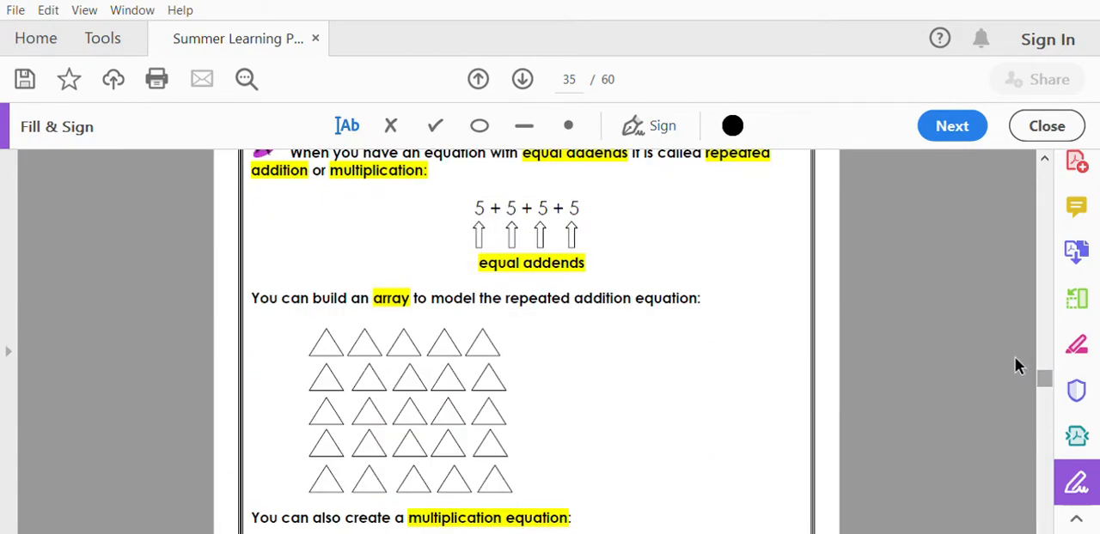
scroll(760, 234, down, 3)
scroll(759, 230, down, 10)
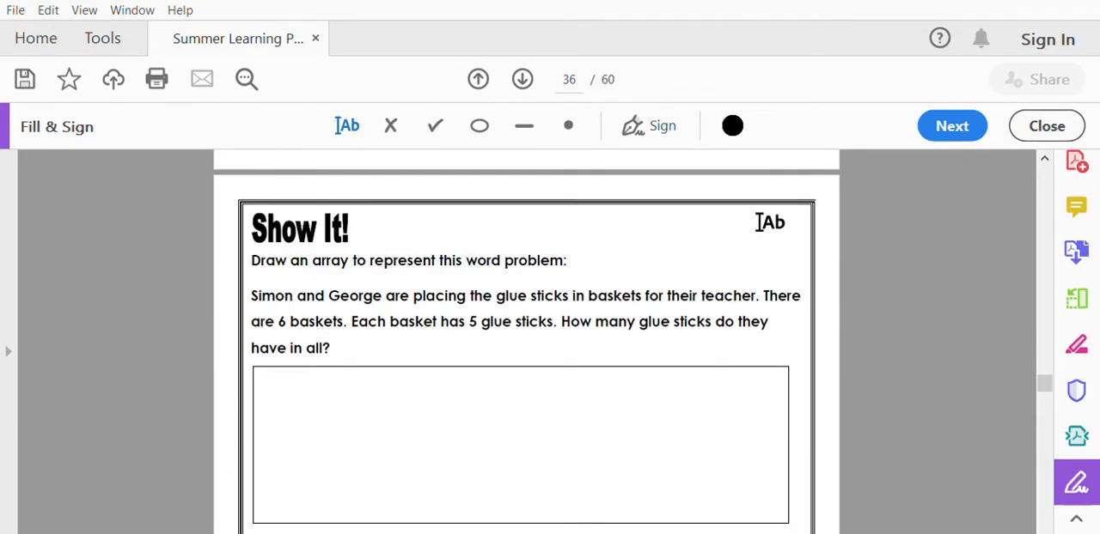
scroll(760, 222, down, 3)
scroll(760, 222, up, 5)
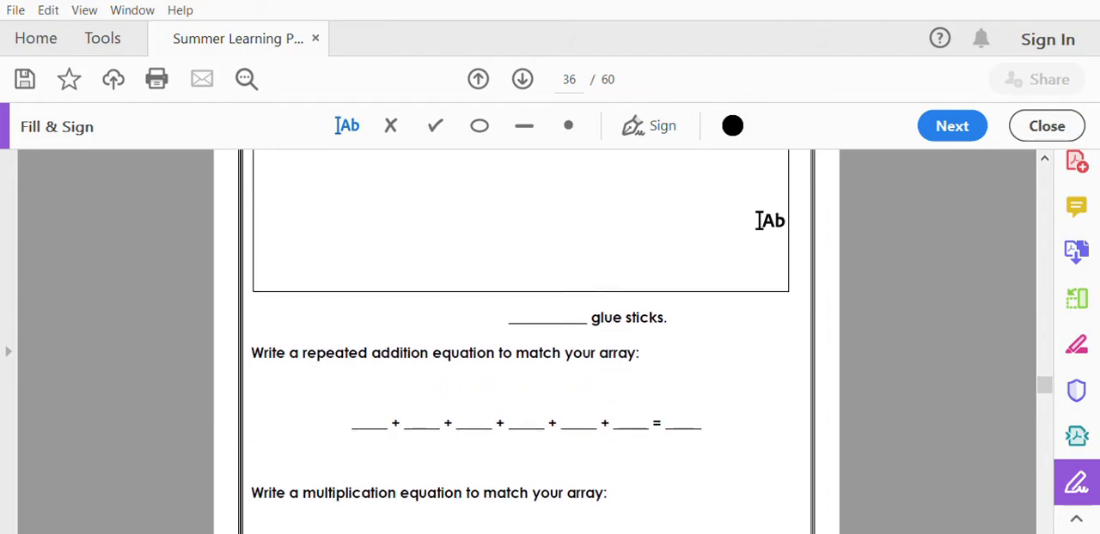
scroll(760, 221, up, 1)
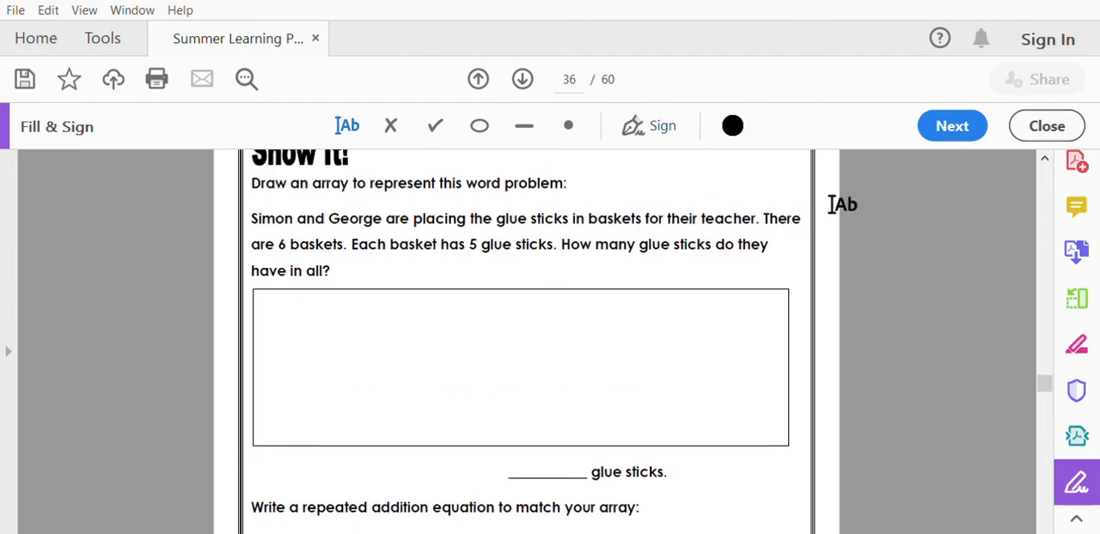
scroll(842, 203, up, 1)
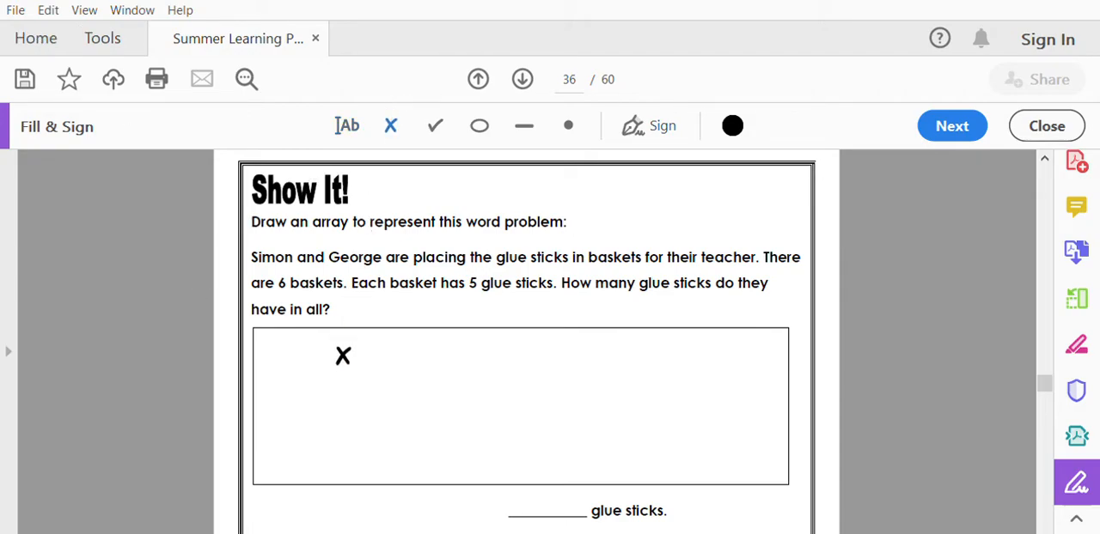
click(328, 372)
click(361, 371)
click(388, 375)
click(421, 377)
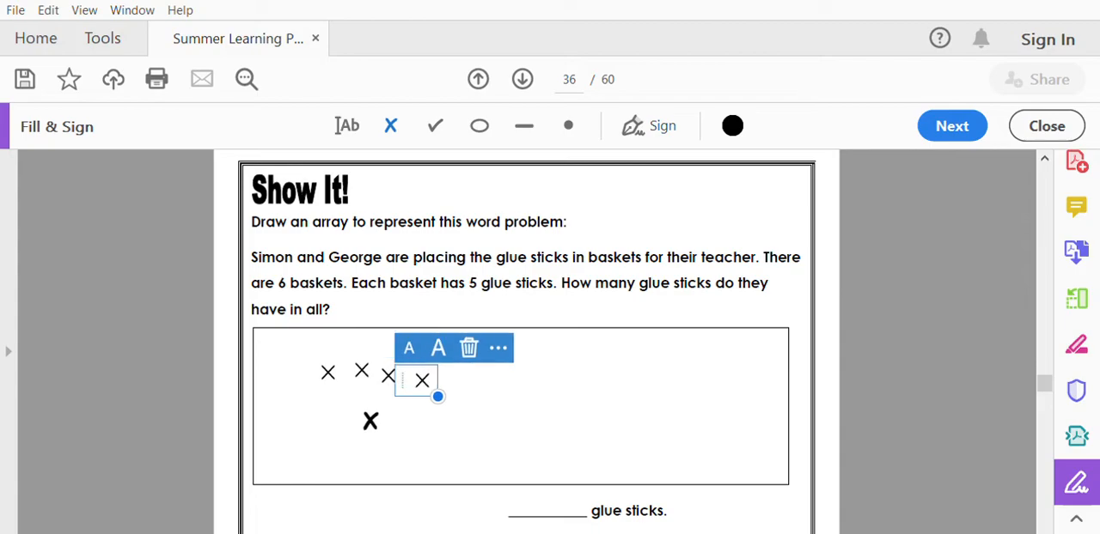
click(340, 430)
click(369, 431)
click(407, 430)
click(437, 437)
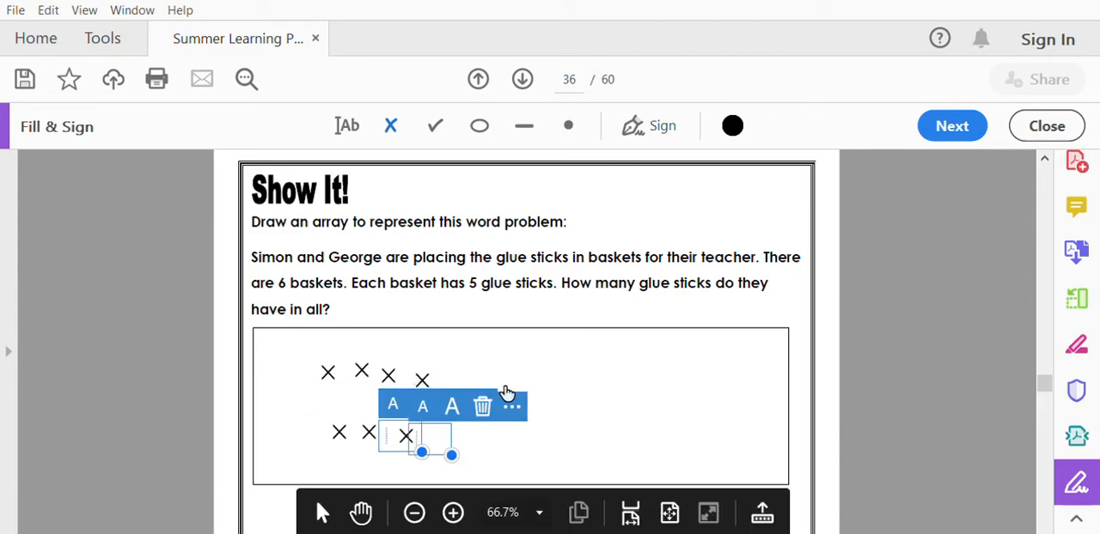
click(448, 377)
click(477, 435)
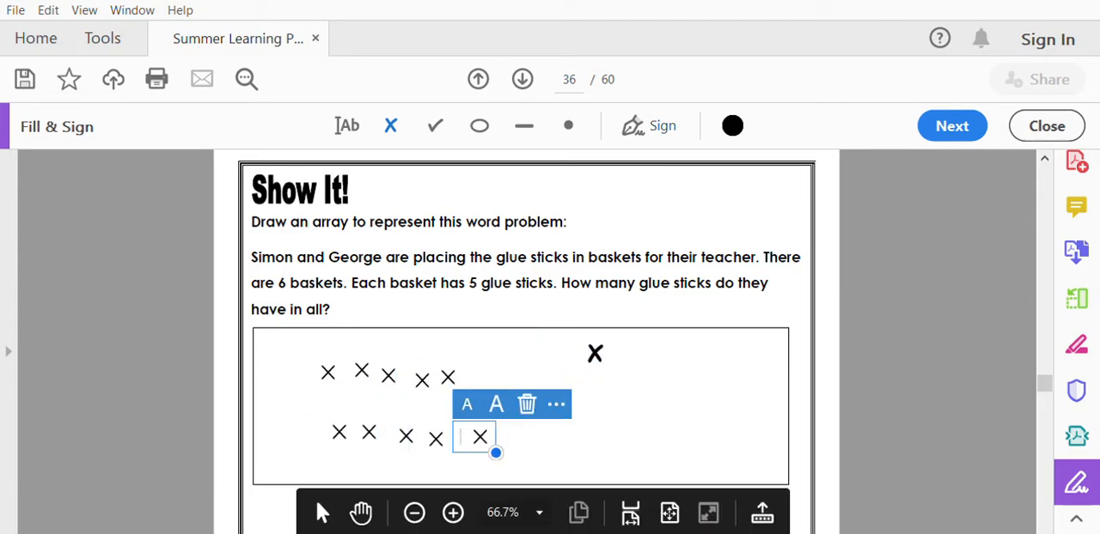
Add seven more X marks in two loose rows across the right half of the array box.
click(586, 362)
click(604, 412)
click(645, 353)
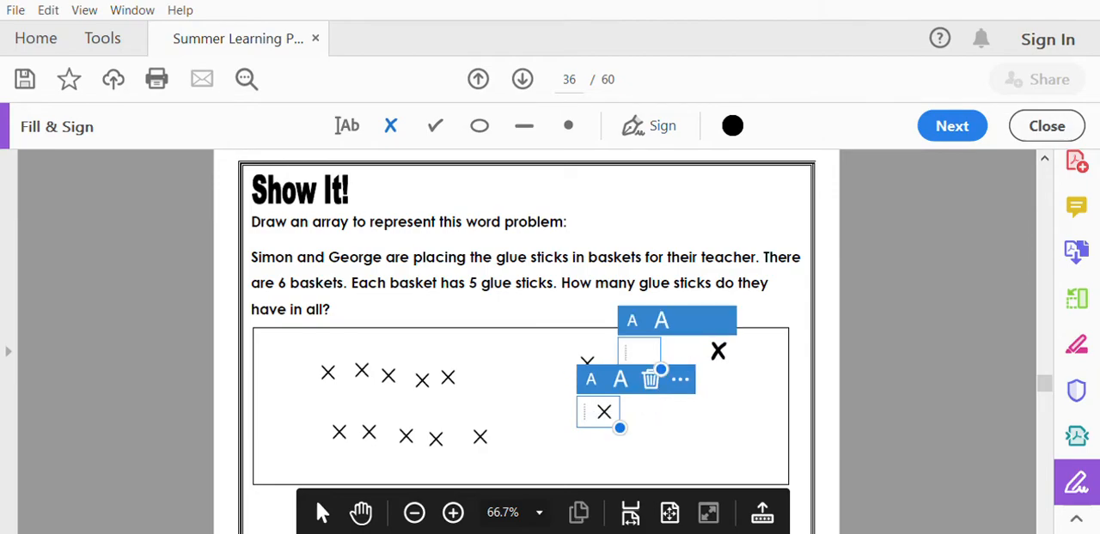
click(712, 362)
click(659, 426)
click(714, 411)
click(761, 437)
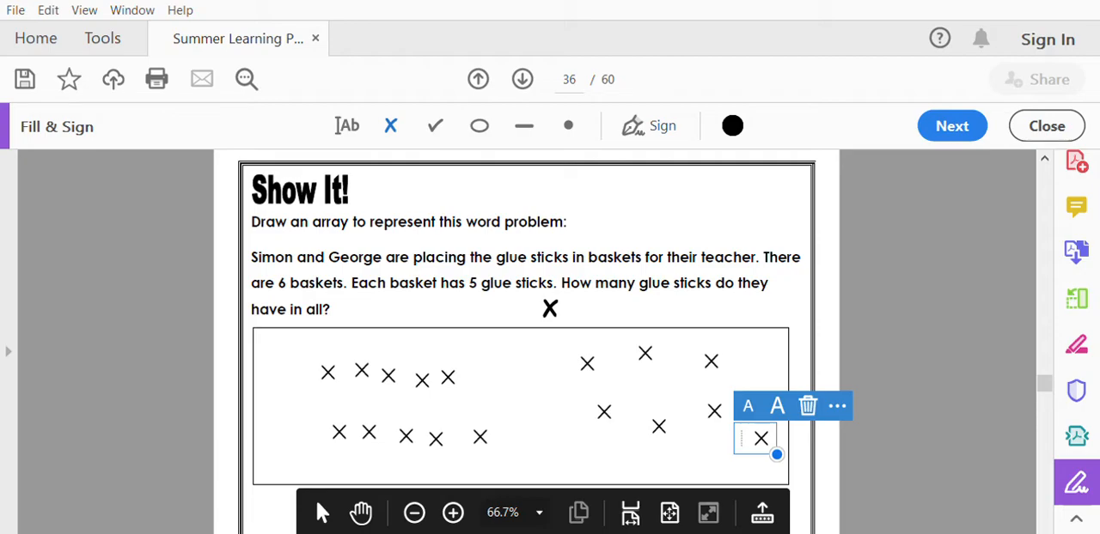
Enter 30 as text on the blank before "glue sticks" below the array box.
scroll(529, 271, down, 3)
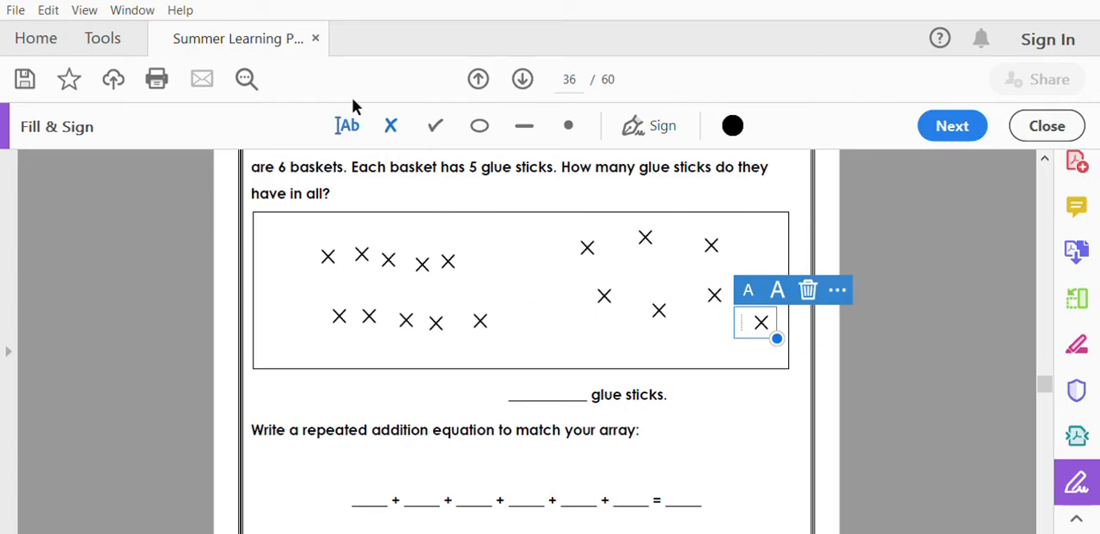
click(347, 125)
click(545, 382)
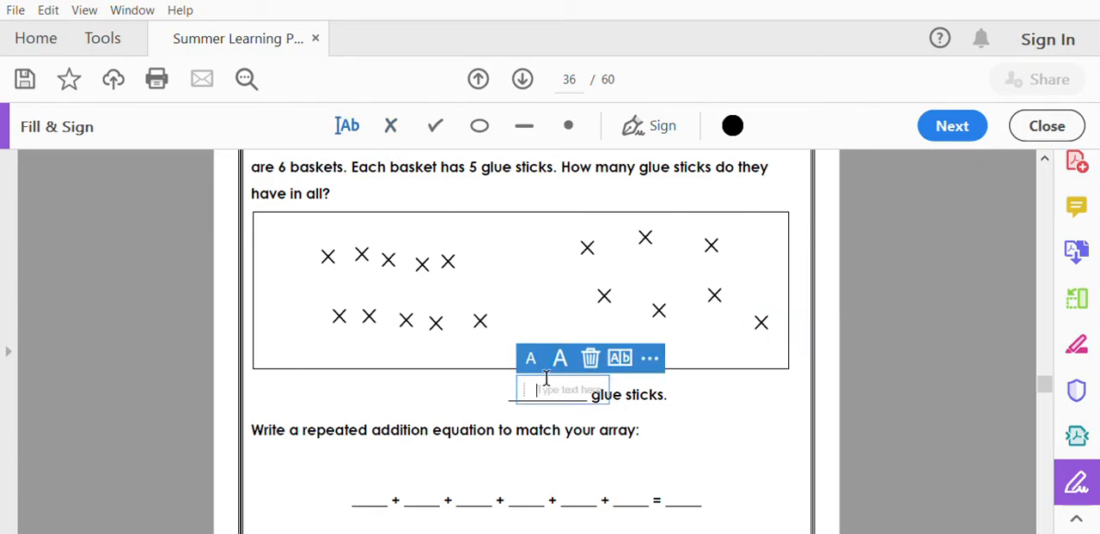
text(30)
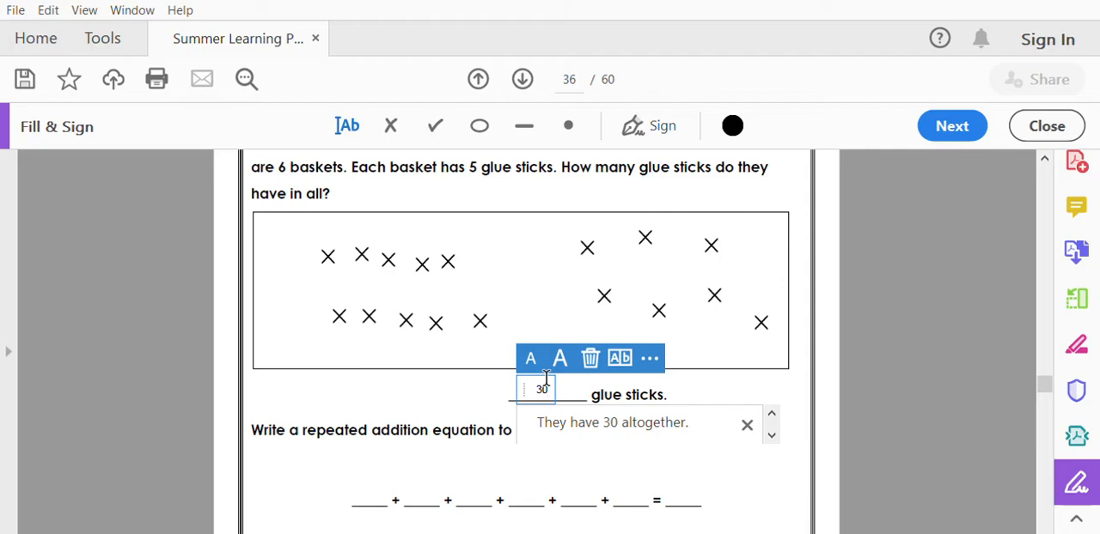
Enter 5 on each of the first three blanks of the repeated addition equation.
click(350, 462)
click(359, 464)
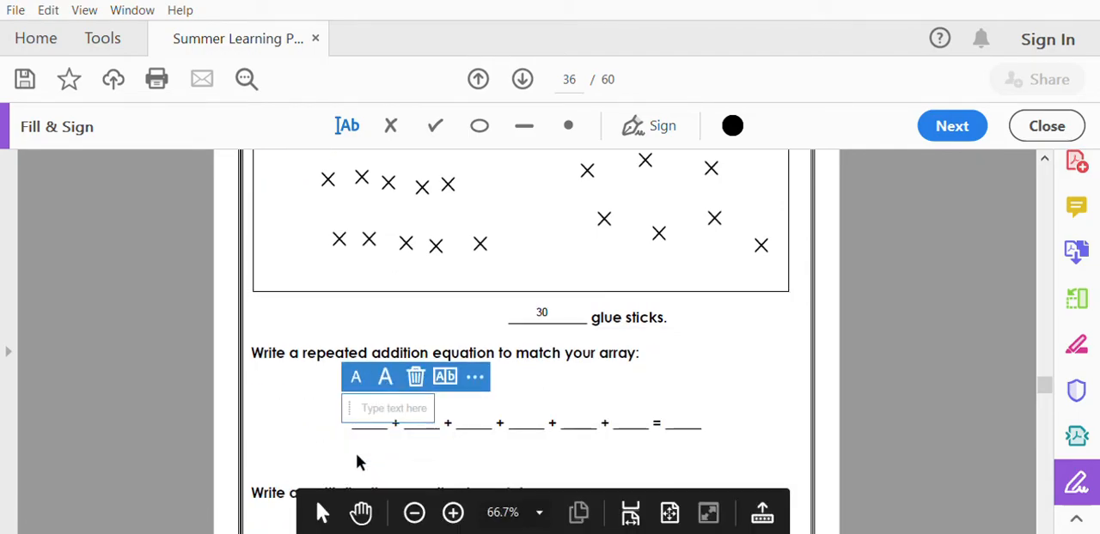
text(5)
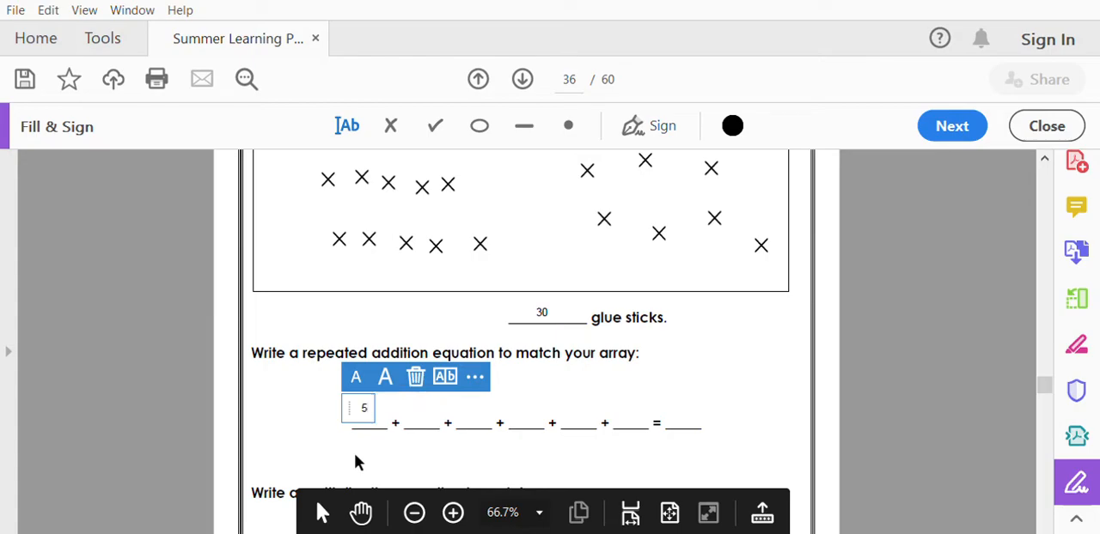
click(417, 400)
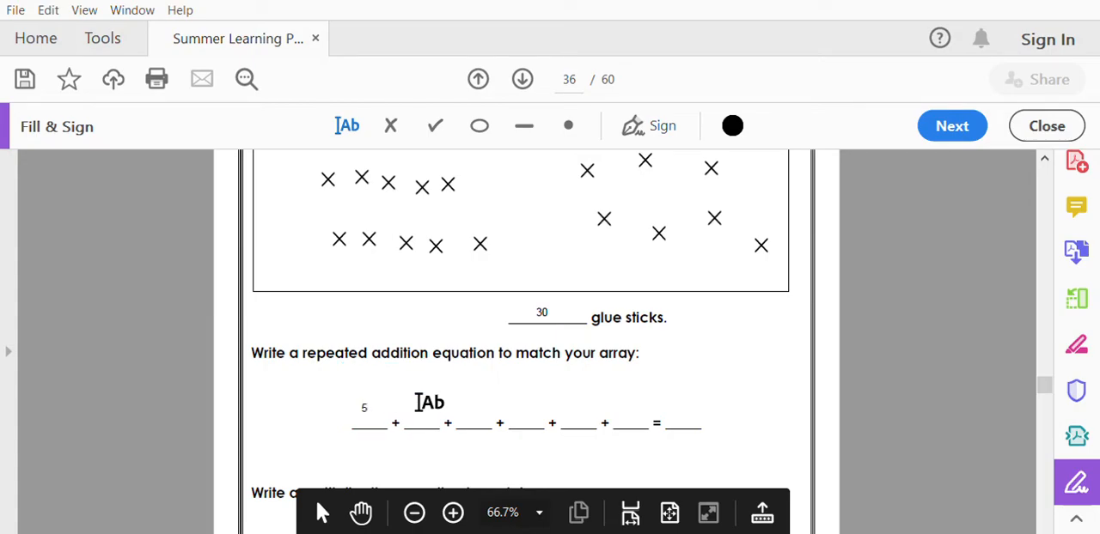
click(419, 407)
text(5)
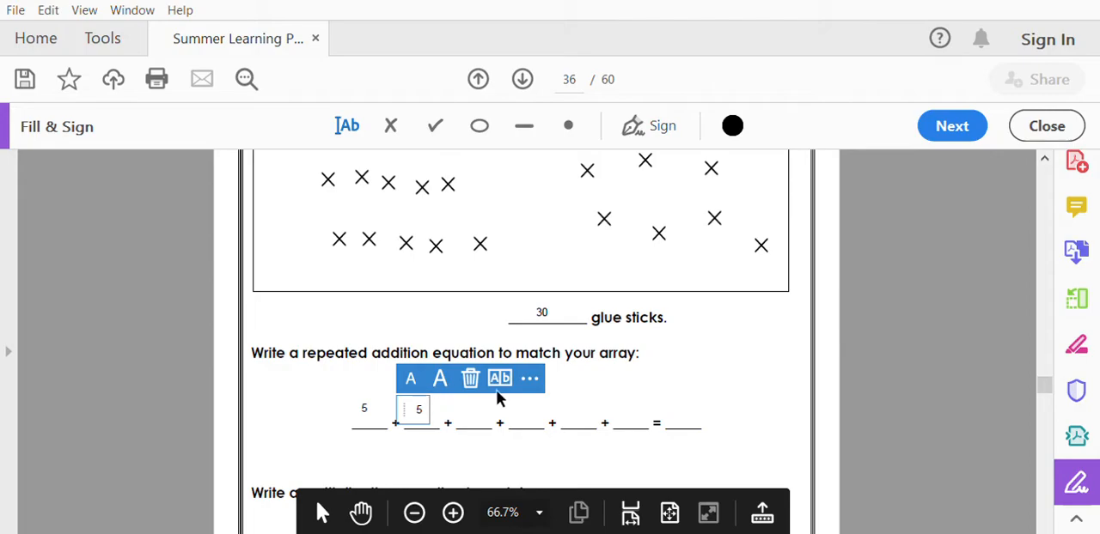
click(474, 398)
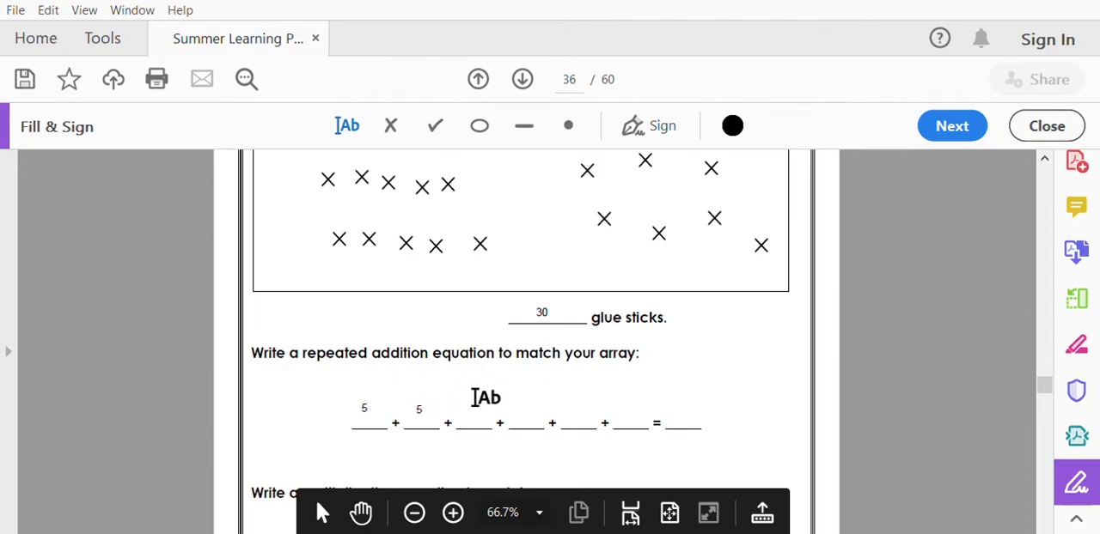
click(456, 408)
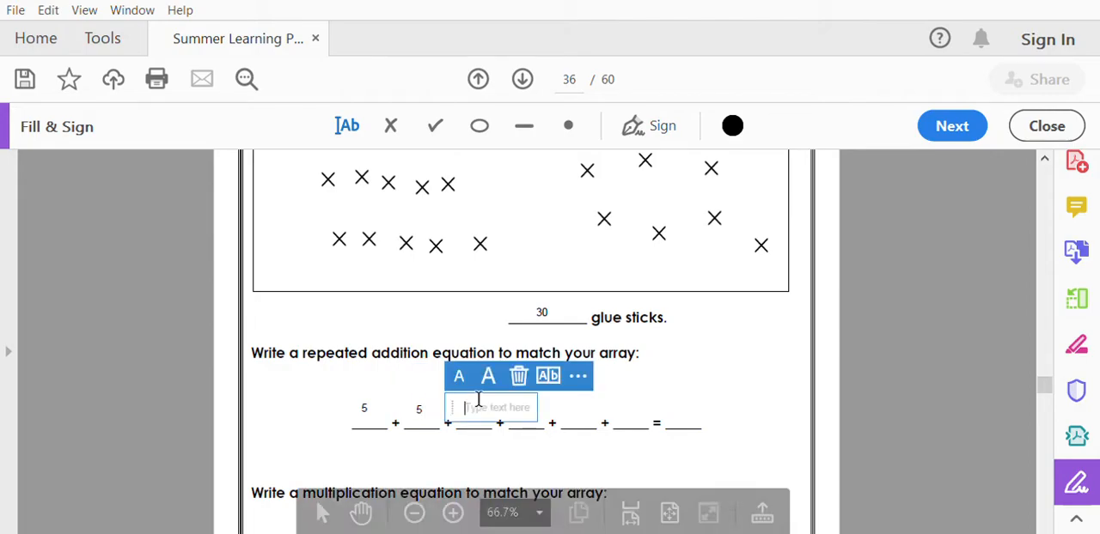
text(5)
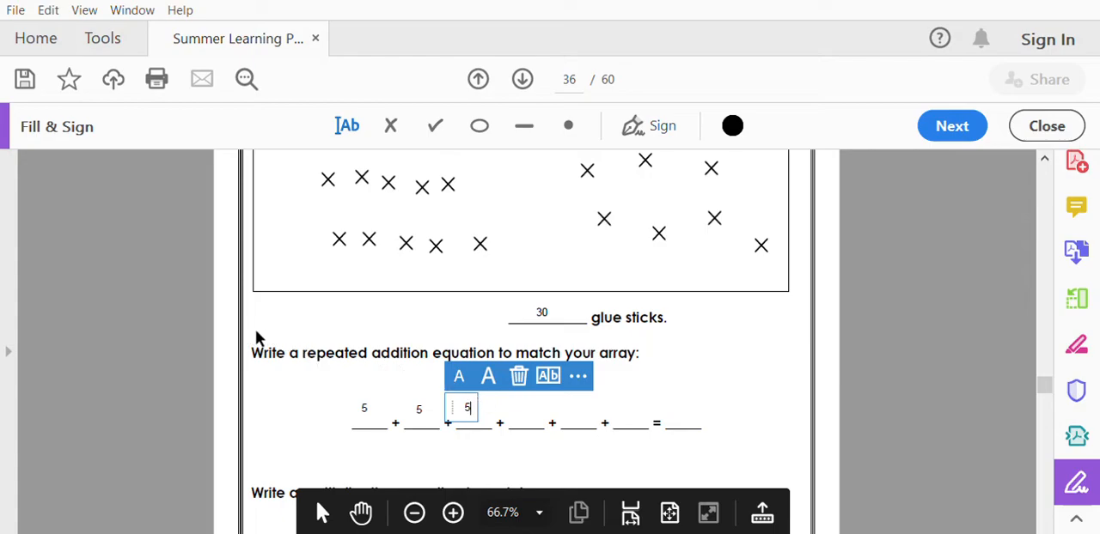
On page 40, put circle marks sized to fit around 32 and 29 for rounding to 30, and around 389 and 418 for rounding to 400.
scroll(296, 333, down, 10)
scroll(302, 329, down, 10)
scroll(302, 330, down, 10)
scroll(302, 330, down, 10)
scroll(305, 329, down, 7)
scroll(305, 330, down, 2)
scroll(304, 329, down, 2)
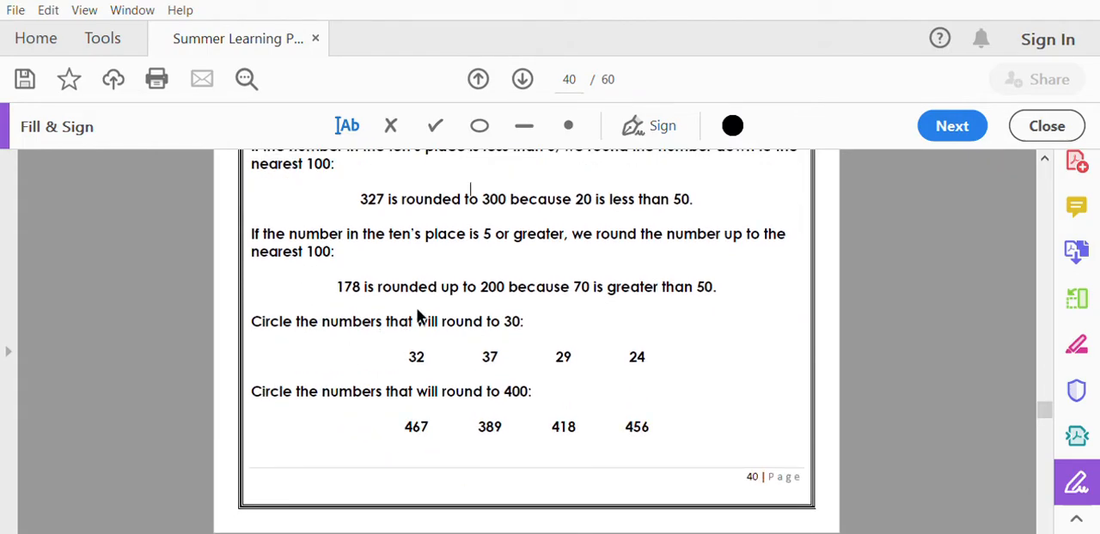
click(479, 125)
click(424, 345)
drag(522, 378, 385, 384)
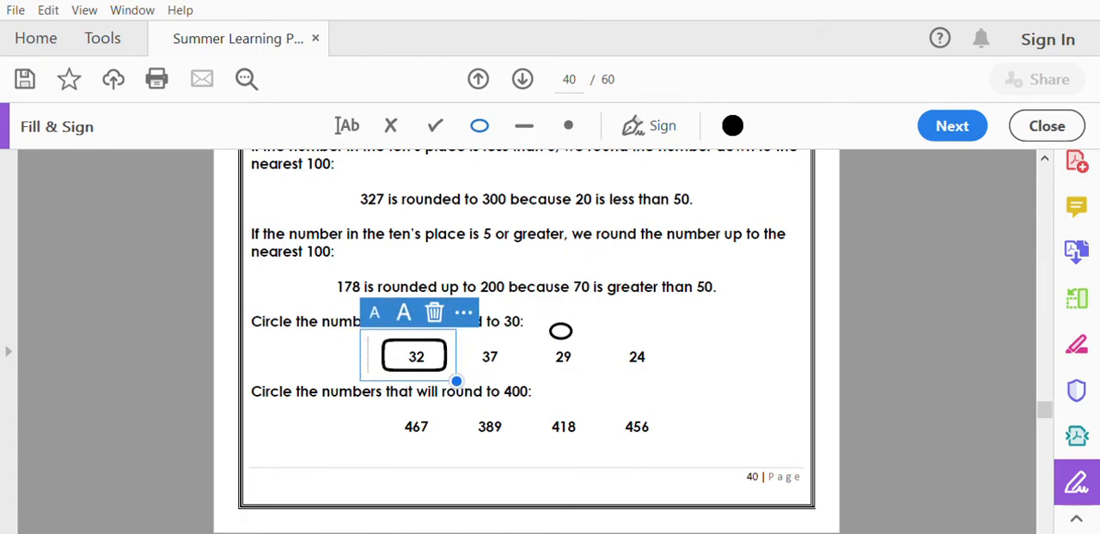
click(574, 346)
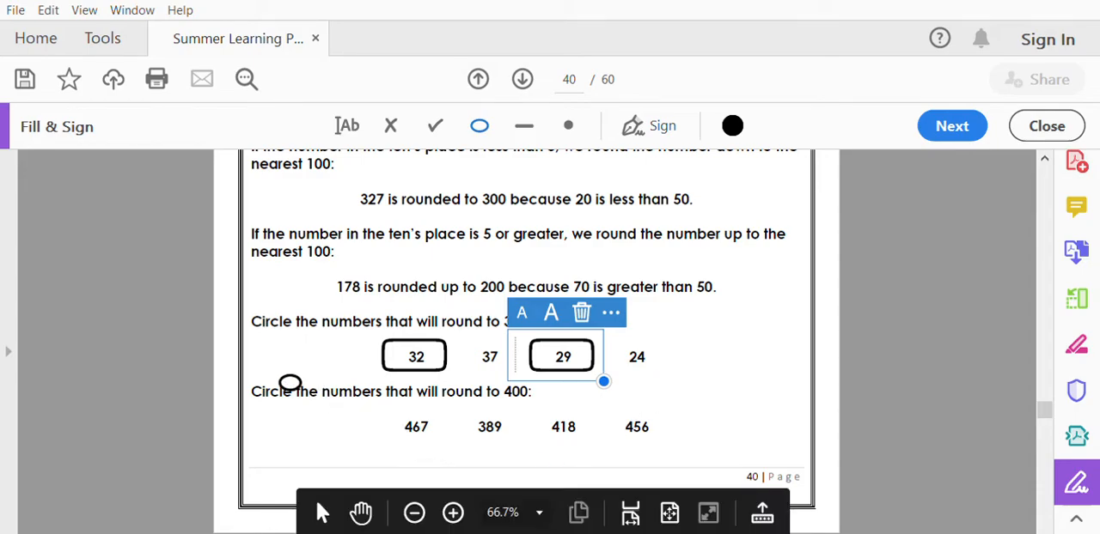
click(496, 421)
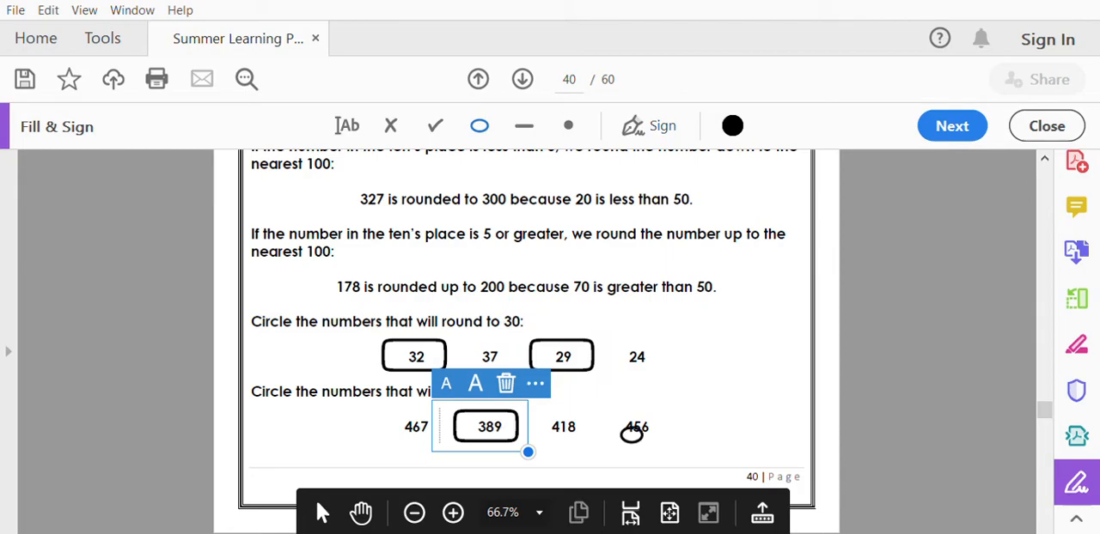
click(574, 419)
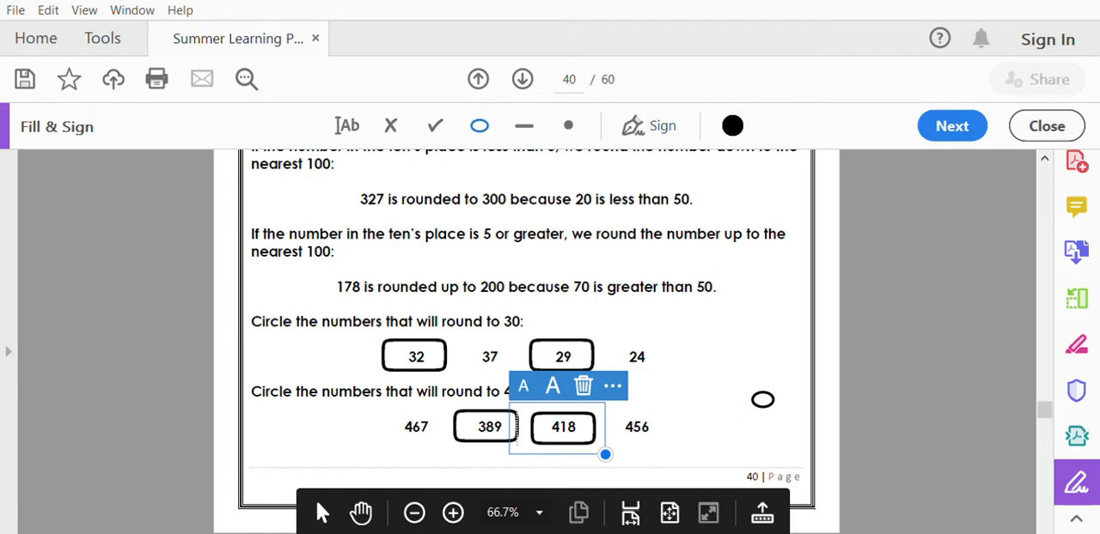
On page 41, place a dot in the bubble for "428, 417, 429, 478" under the question about rounding to 420.
scroll(761, 366, down, 5)
scroll(761, 350, down, 10)
scroll(762, 351, up, 8)
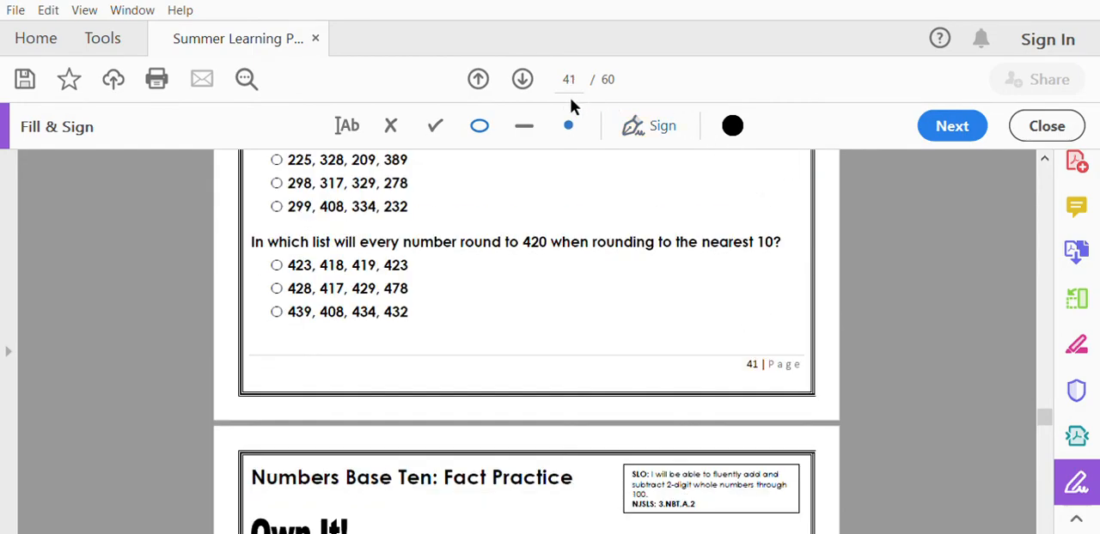
click(578, 113)
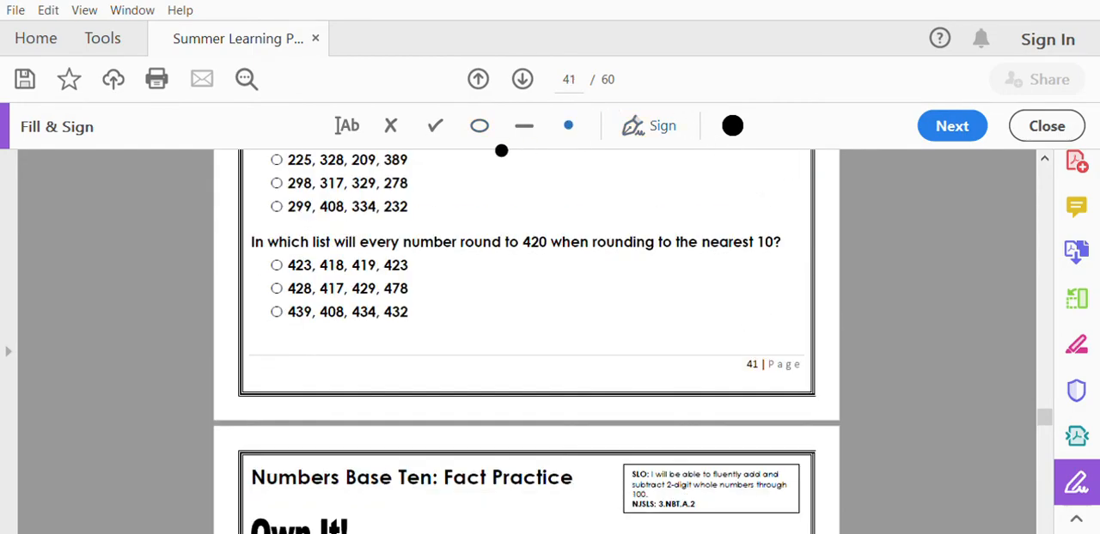
click(277, 289)
On page 44, add the text 14 as the answer to problem 3, 7 x 2.
scroll(599, 302, down, 3)
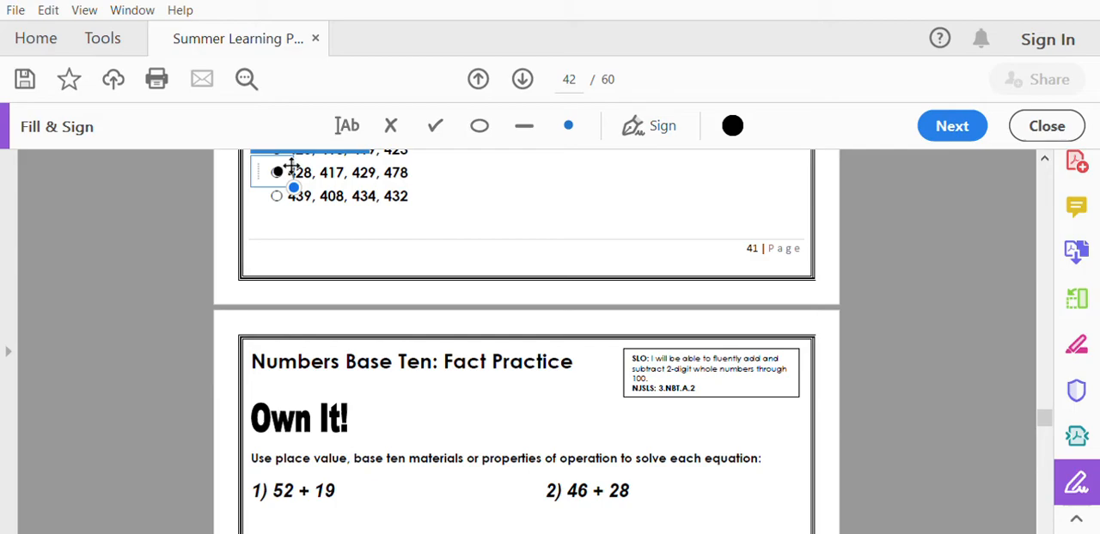
scroll(540, 215, down, 15)
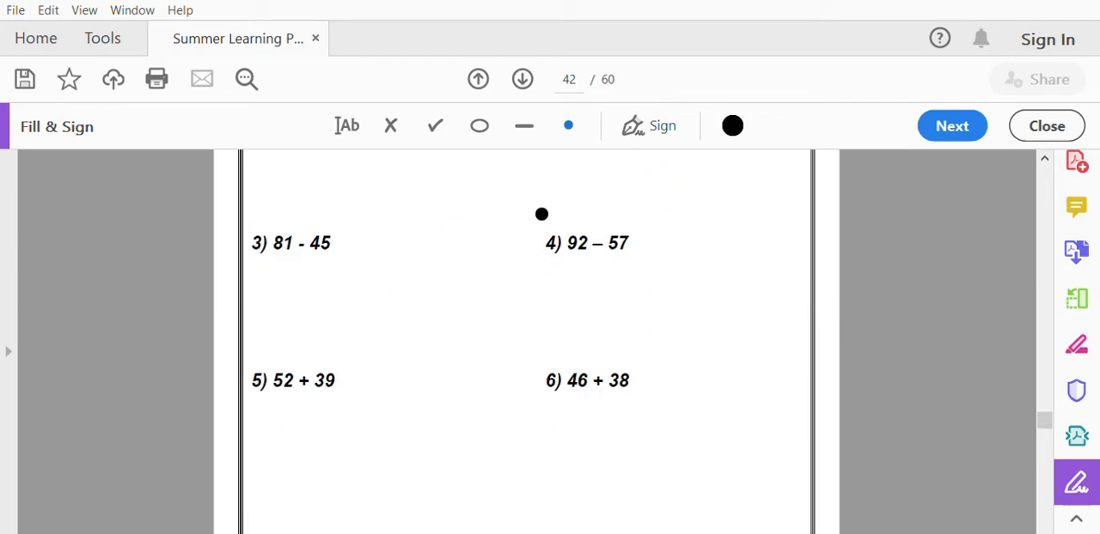
scroll(539, 211, down, 20)
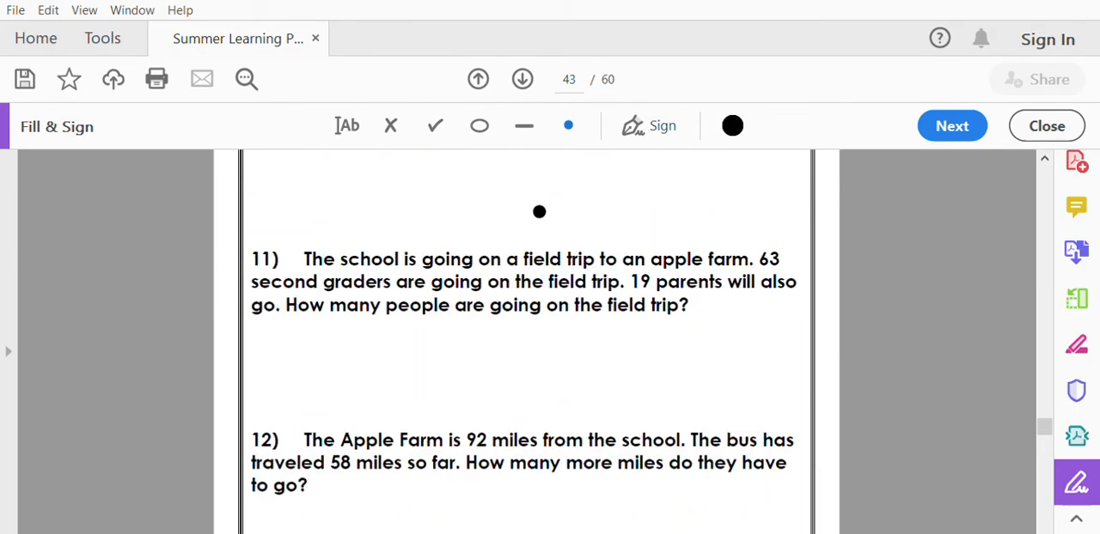
scroll(540, 212, down, 14)
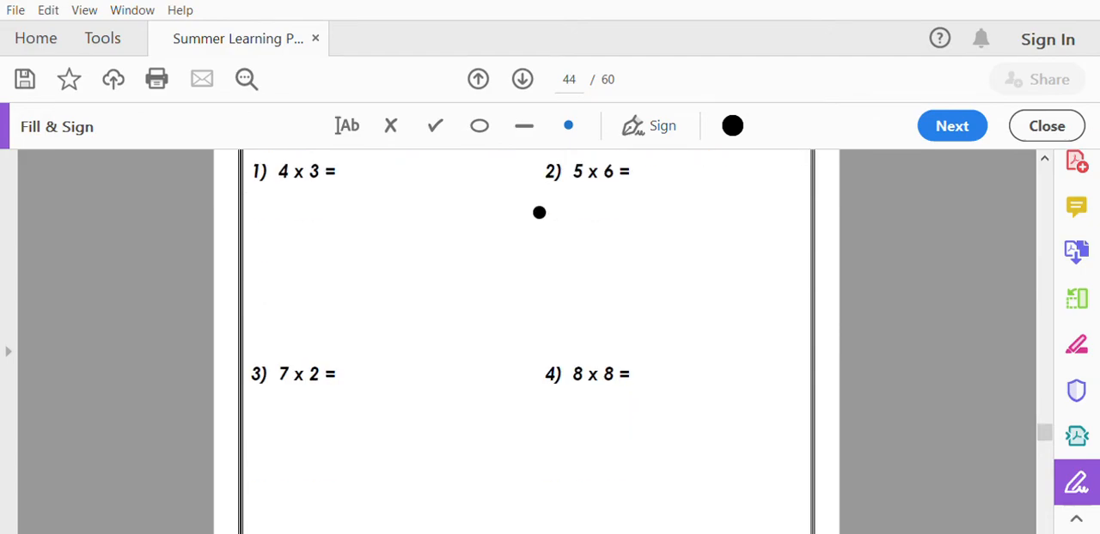
scroll(539, 212, down, 2)
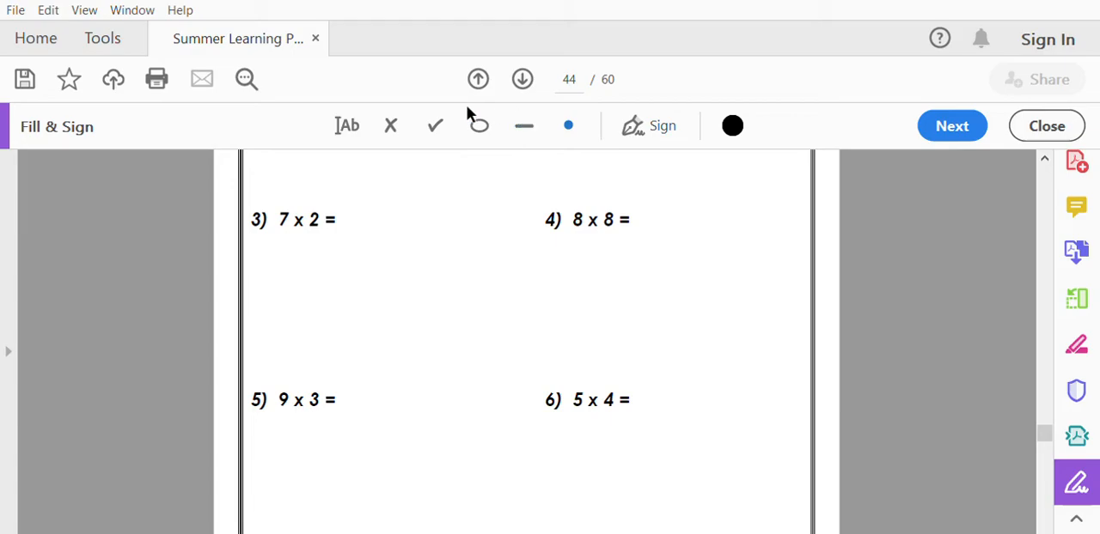
click(347, 125)
click(348, 211)
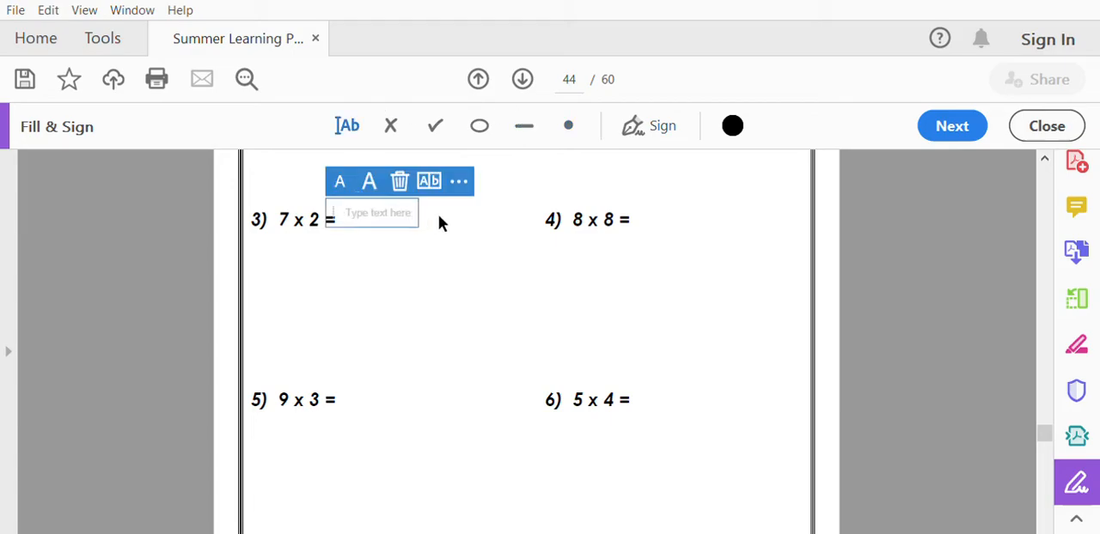
text(14)
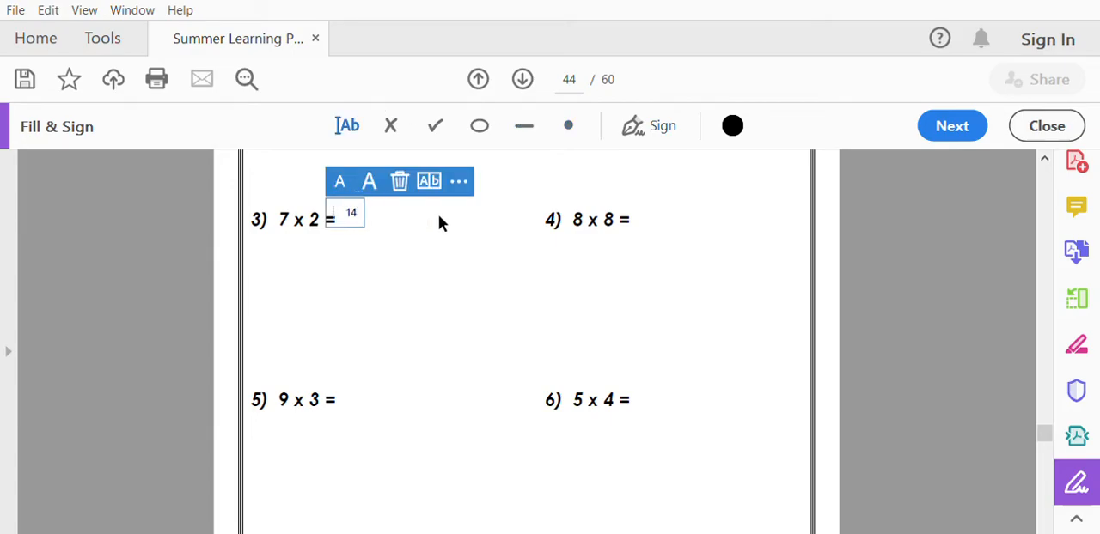
On page 45, add the text 80 as the answer to problem 11, 8 x 10.
scroll(472, 320, down, 10)
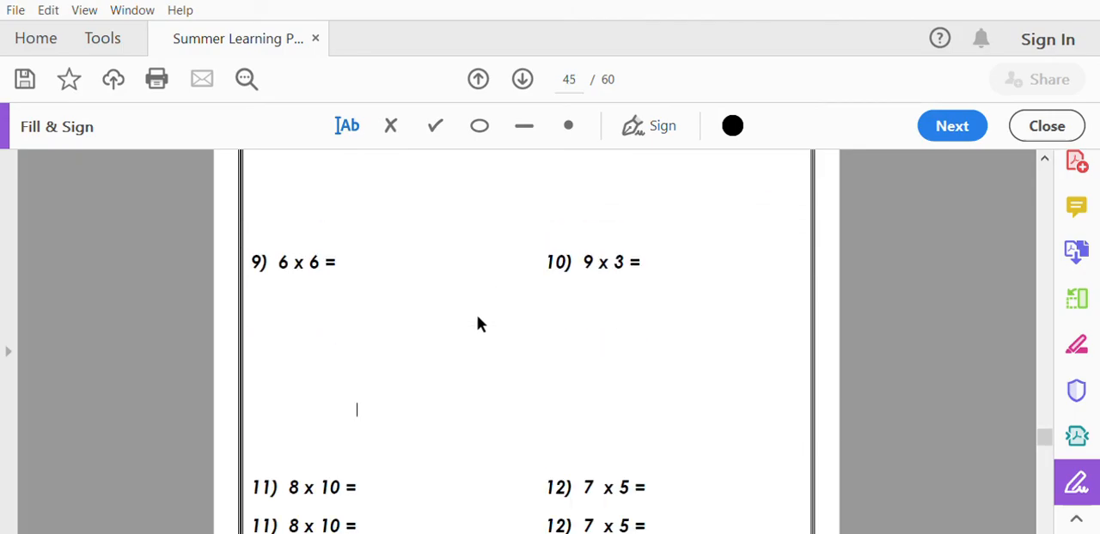
scroll(479, 323, down, 2)
click(375, 247)
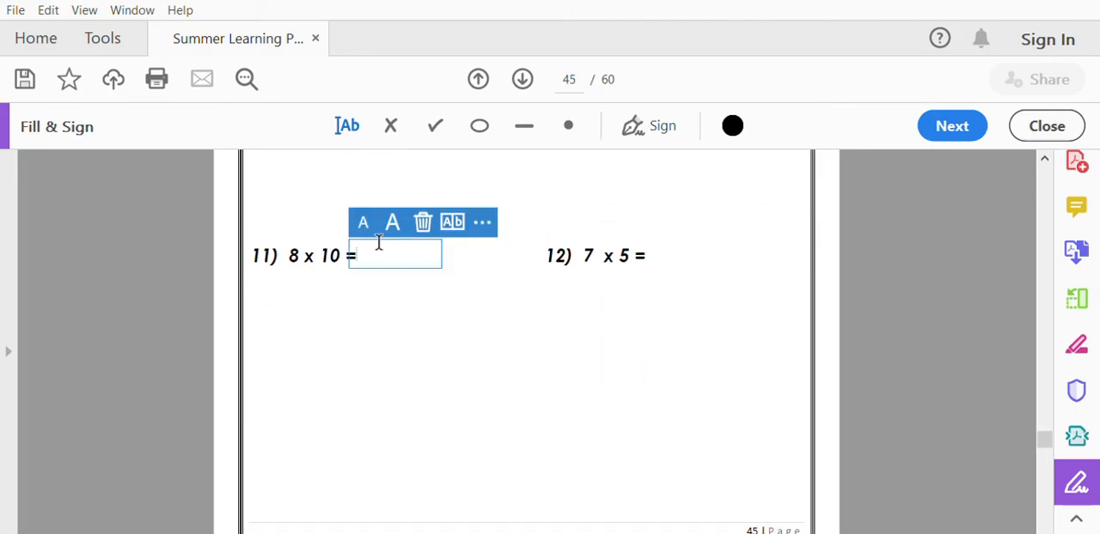
text(80)
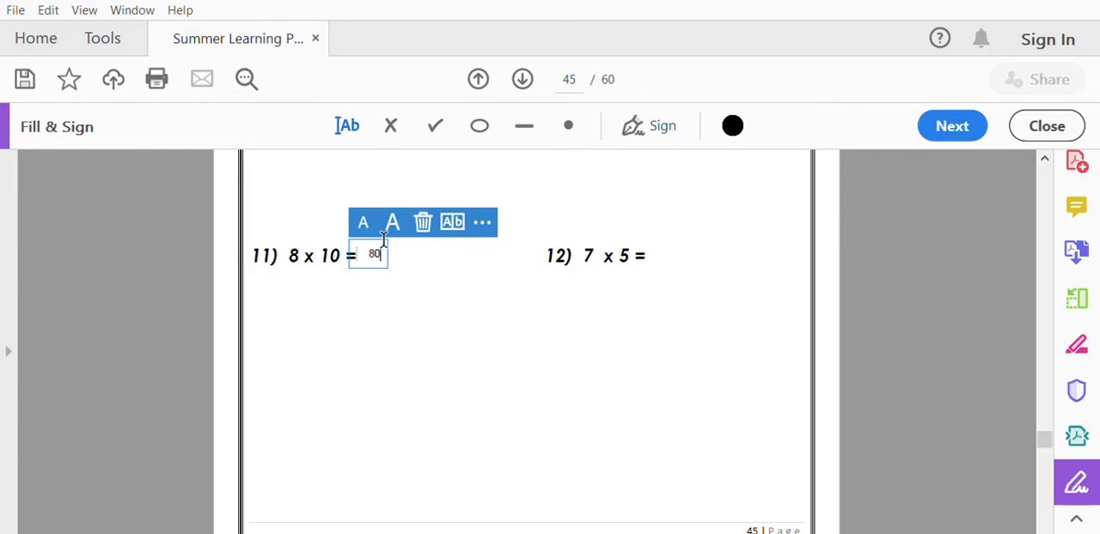
scroll(407, 289, down, 10)
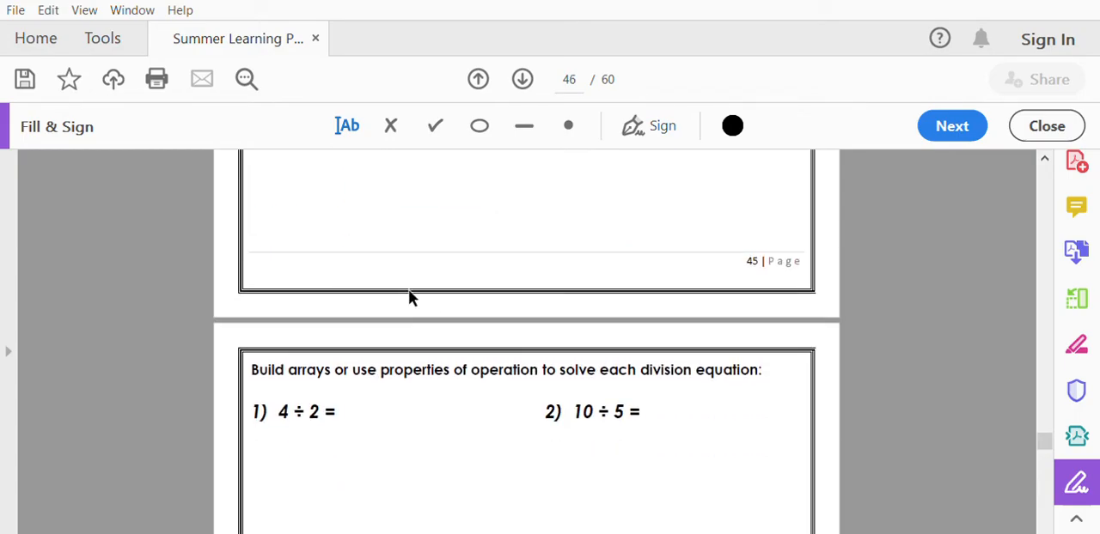
scroll(409, 293, down, 9)
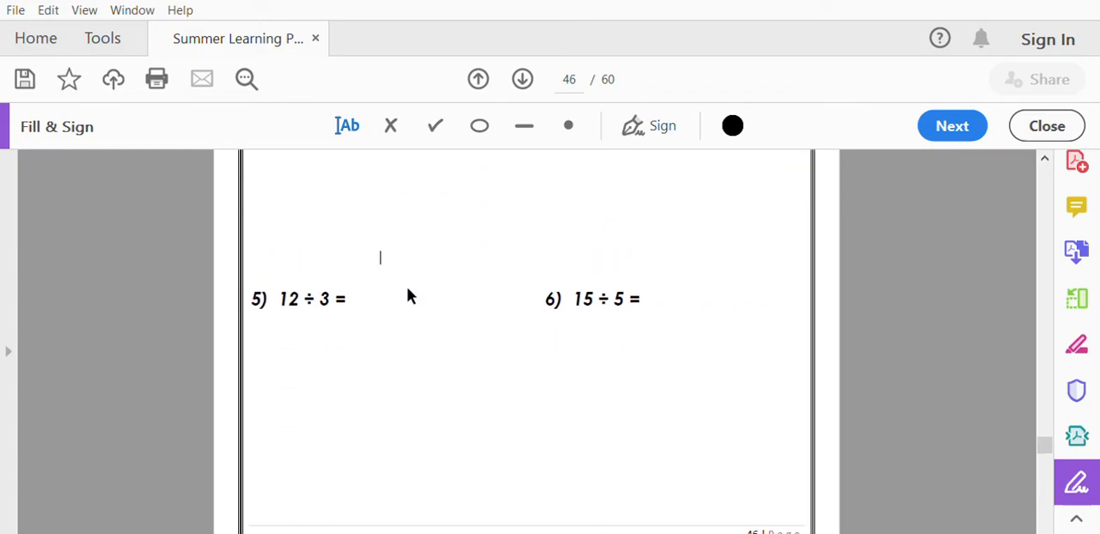
scroll(407, 295, down, 7)
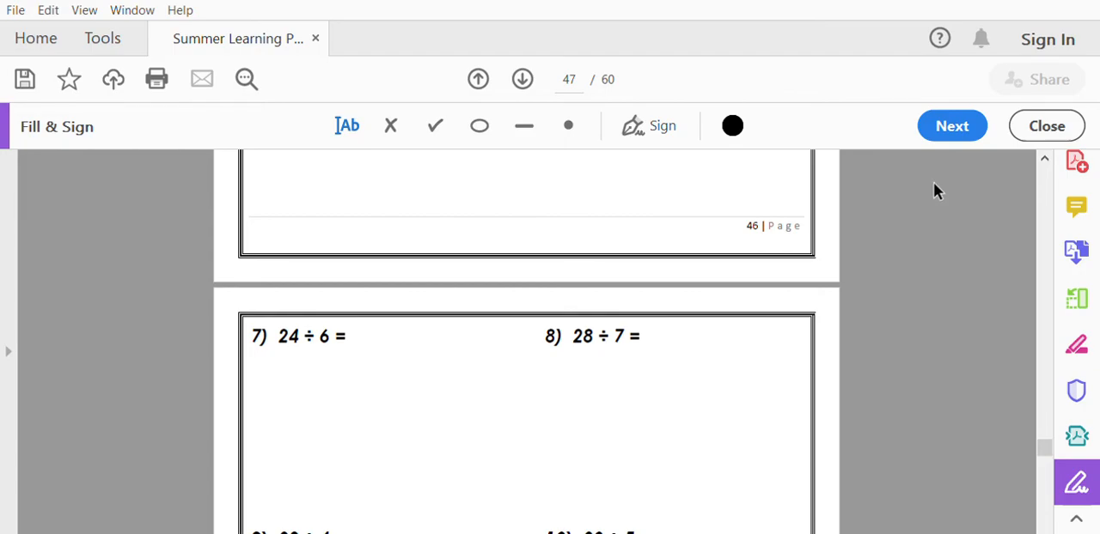
Leave the packet open and switch to the home view with the recent files.
click(53, 17)
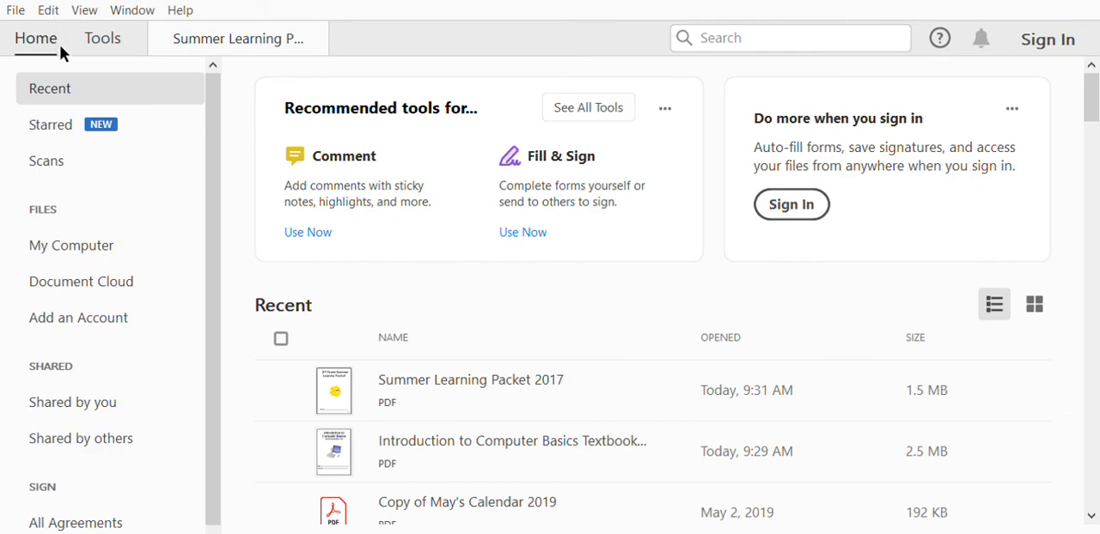
key(alt)
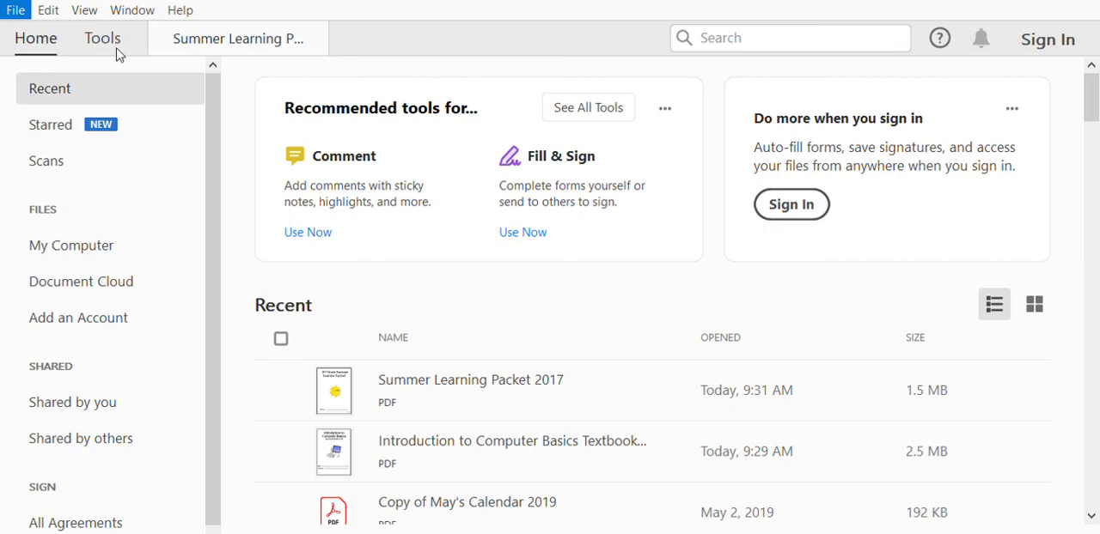
click(506, 39)
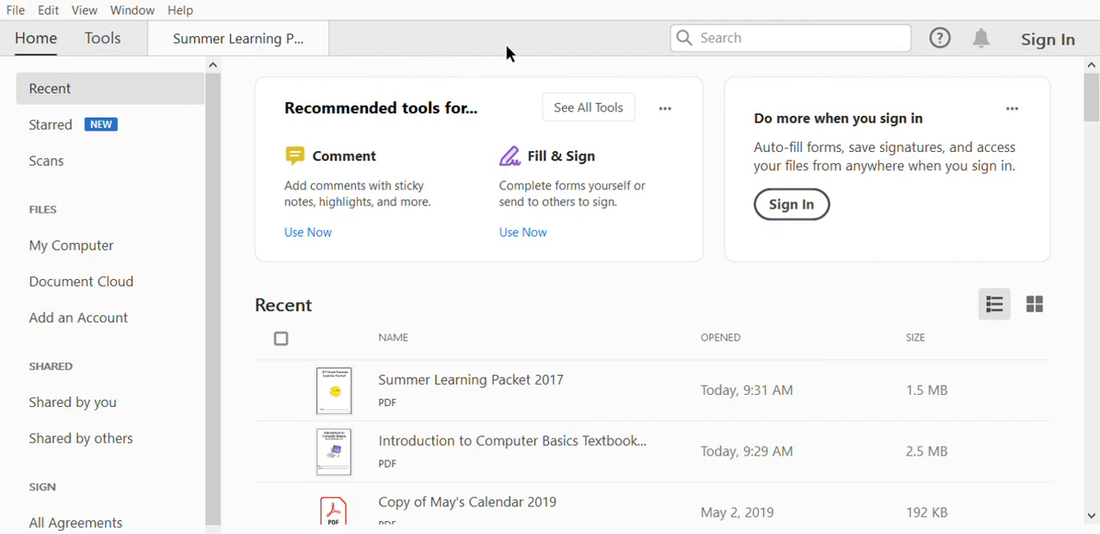